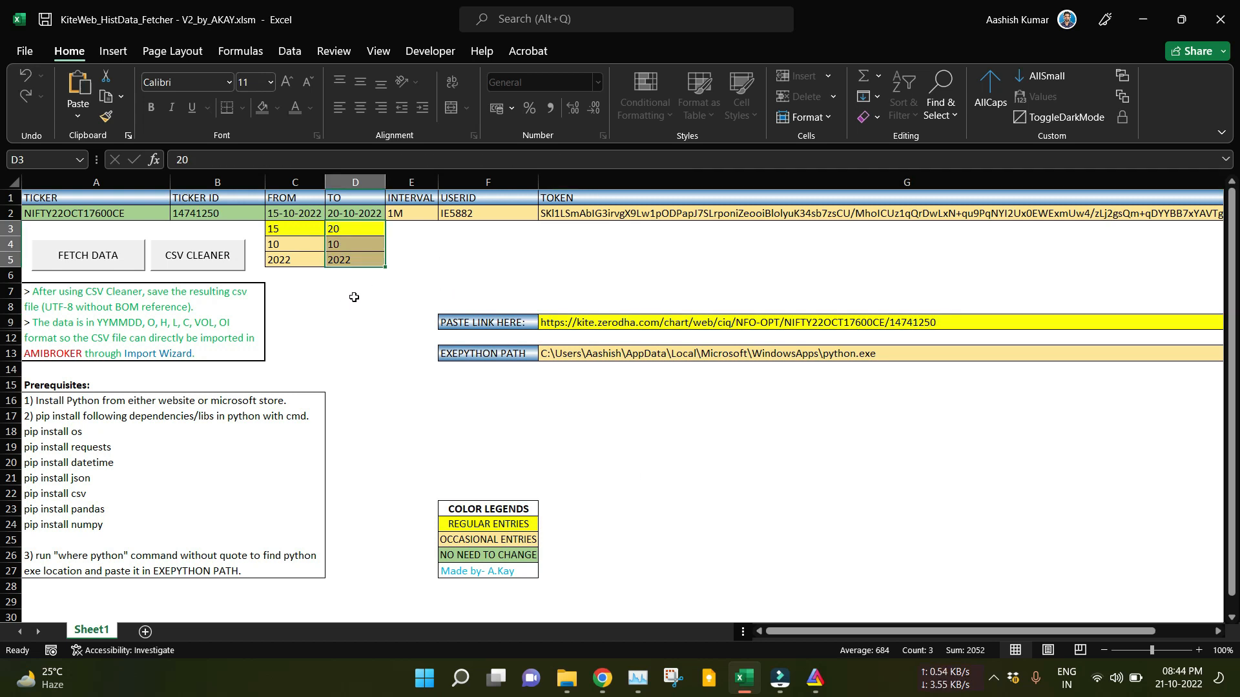
# Switch to Chrome, search the Kite watchlist for "nifty 18000 ce" and open the NIFTY OCT 18000 CE chart.
pyautogui.click(603, 678)
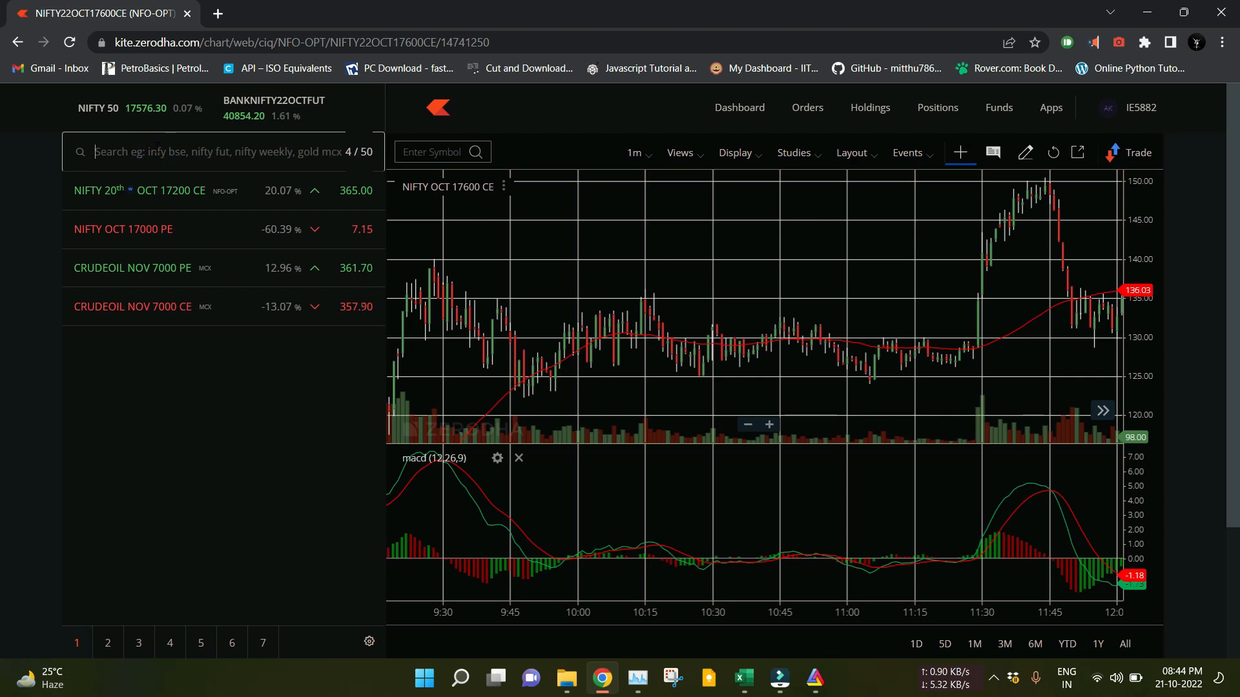
pyautogui.write('nifty')
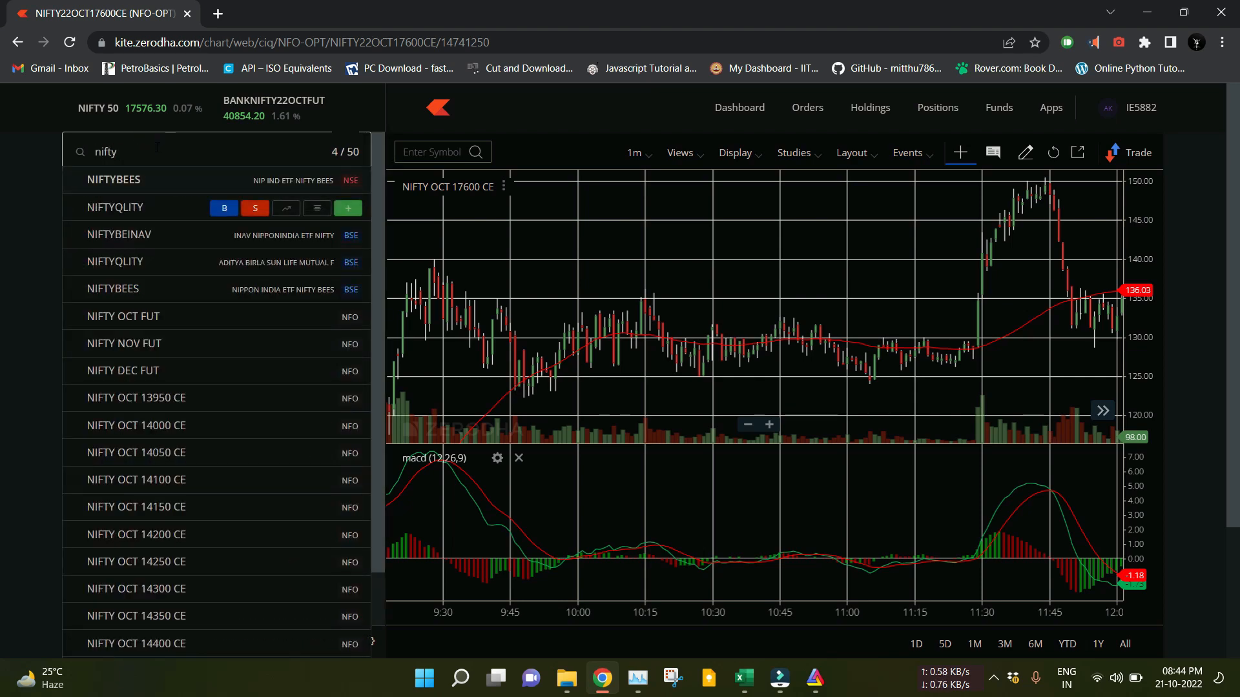
pyautogui.write(' 17')
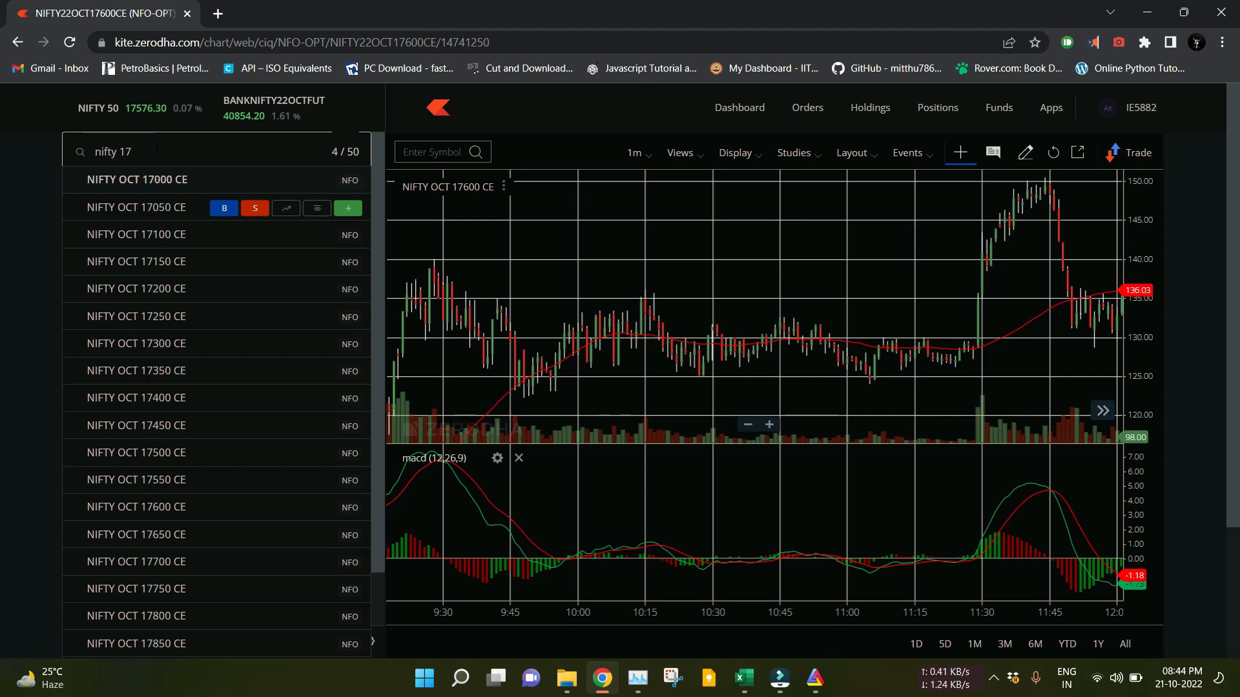
pyautogui.press('BackSpace')
pyautogui.write('8000 ce')
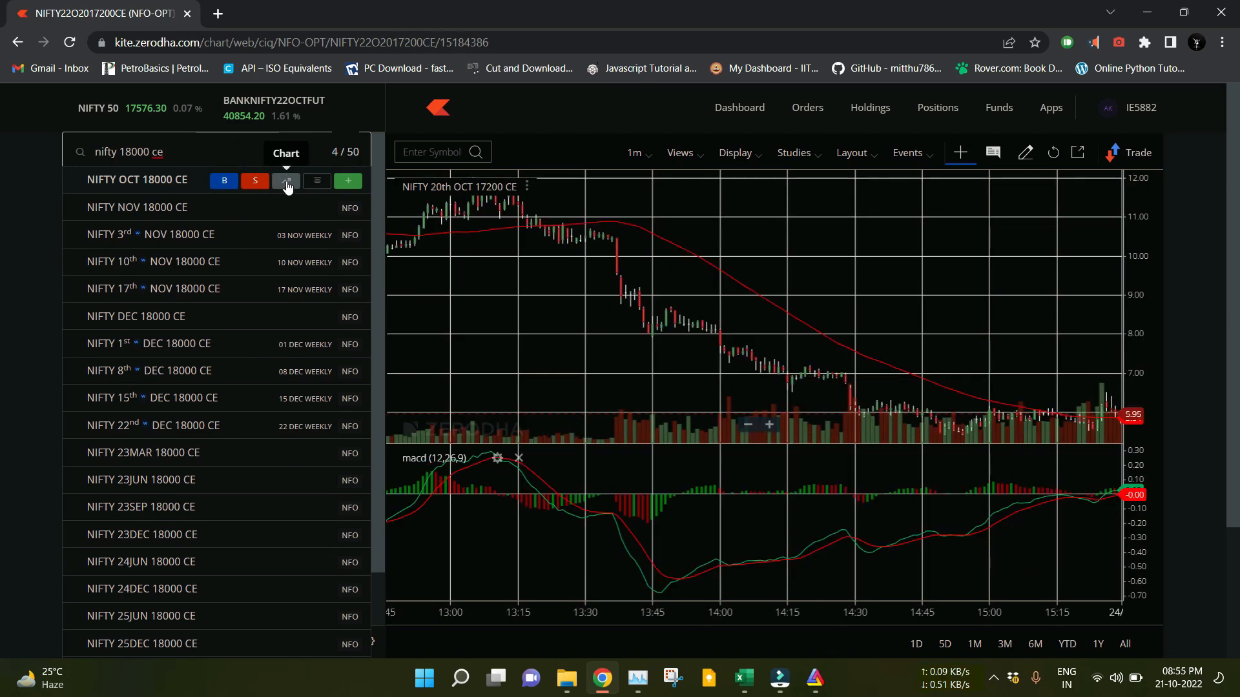
pyautogui.click(287, 184)
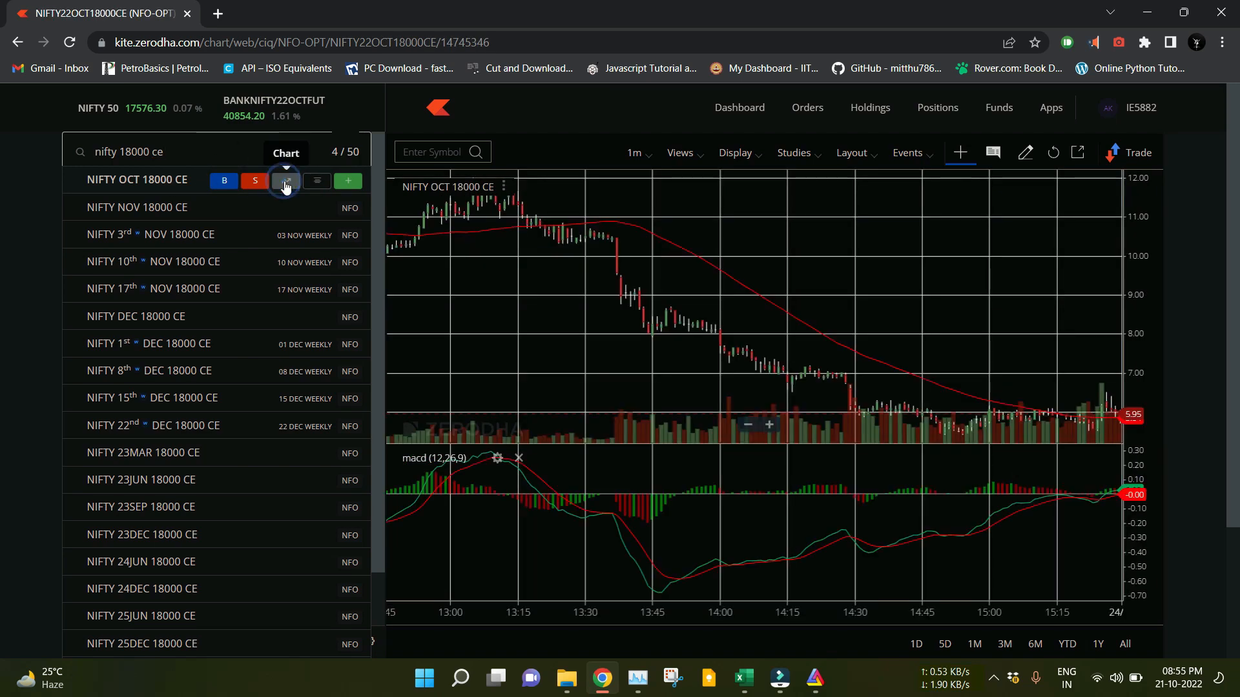
pyautogui.moveTo(624, 281); pyautogui.dragTo(736, 279)
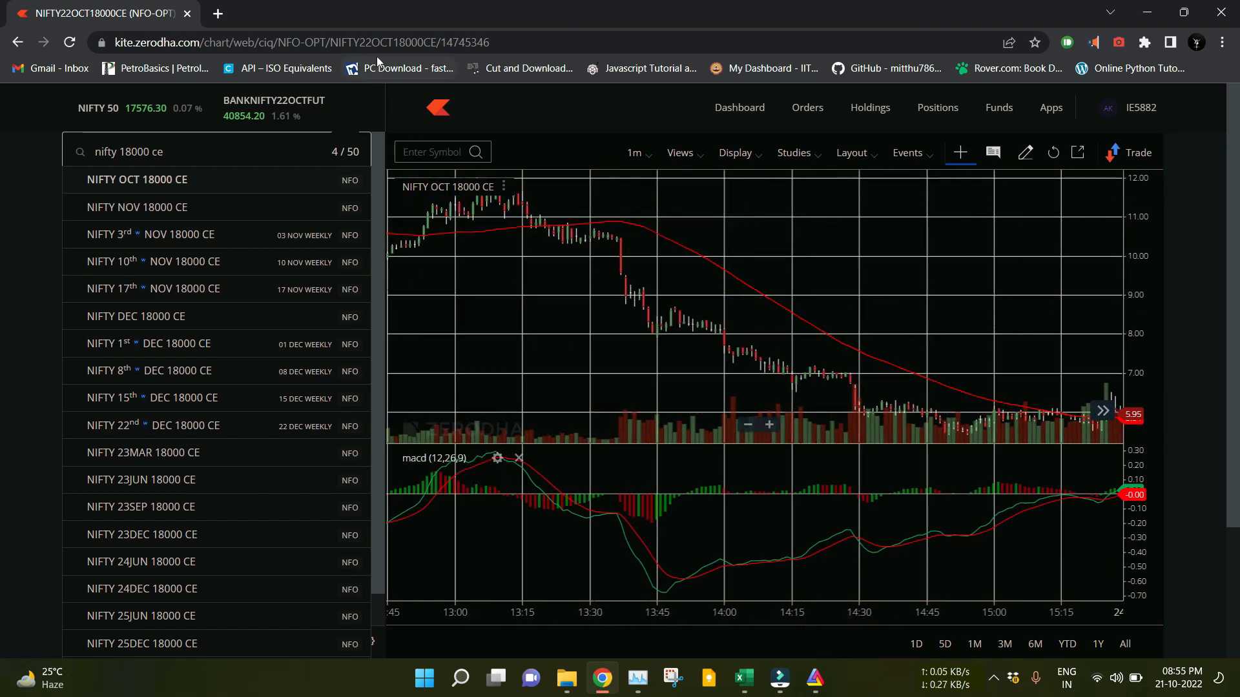
# Copy the NIFTY OCT 18000 CE chart's web address and paste it into the PASTE LINK HERE cell of the Excel workbook.
pyautogui.click(495, 45)
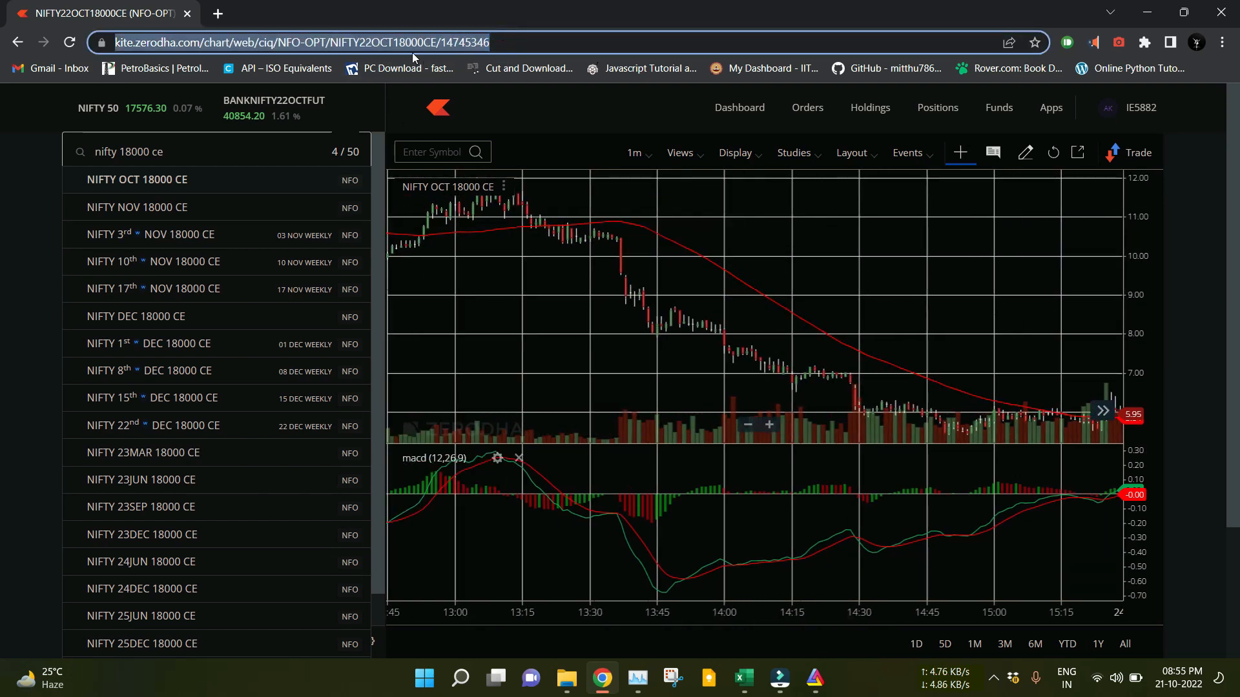
pyautogui.click(552, 42)
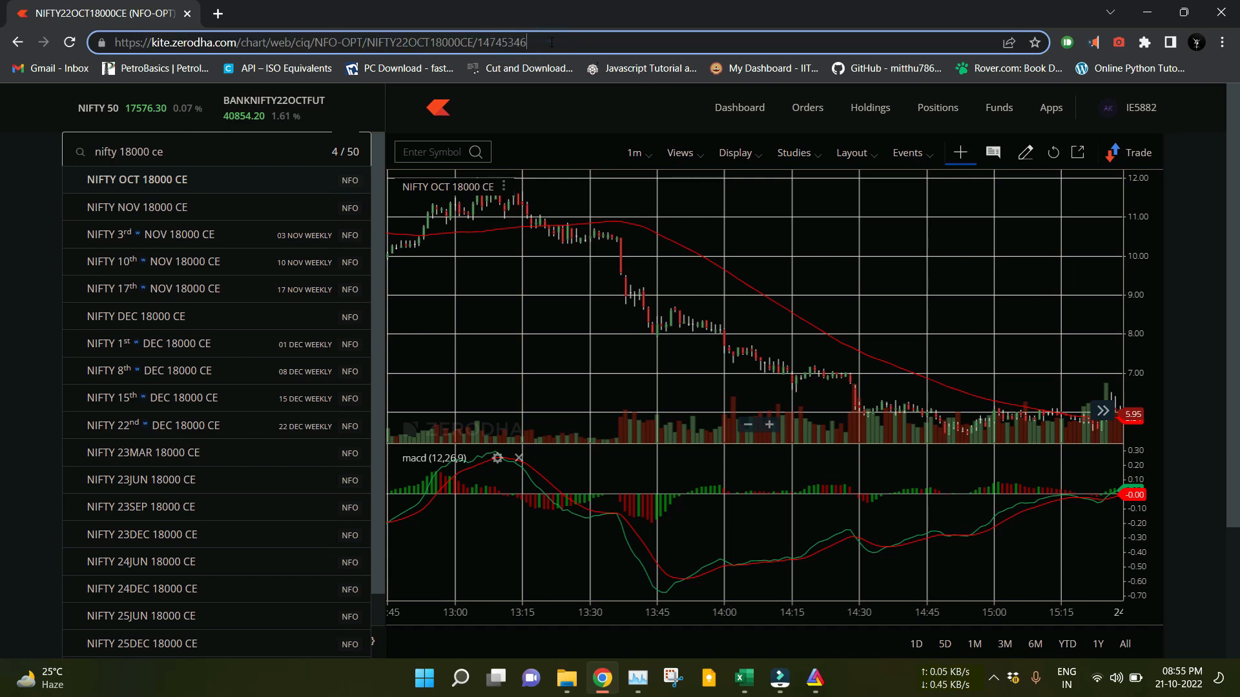
pyautogui.click(4, 225)
pyautogui.click(521, 41)
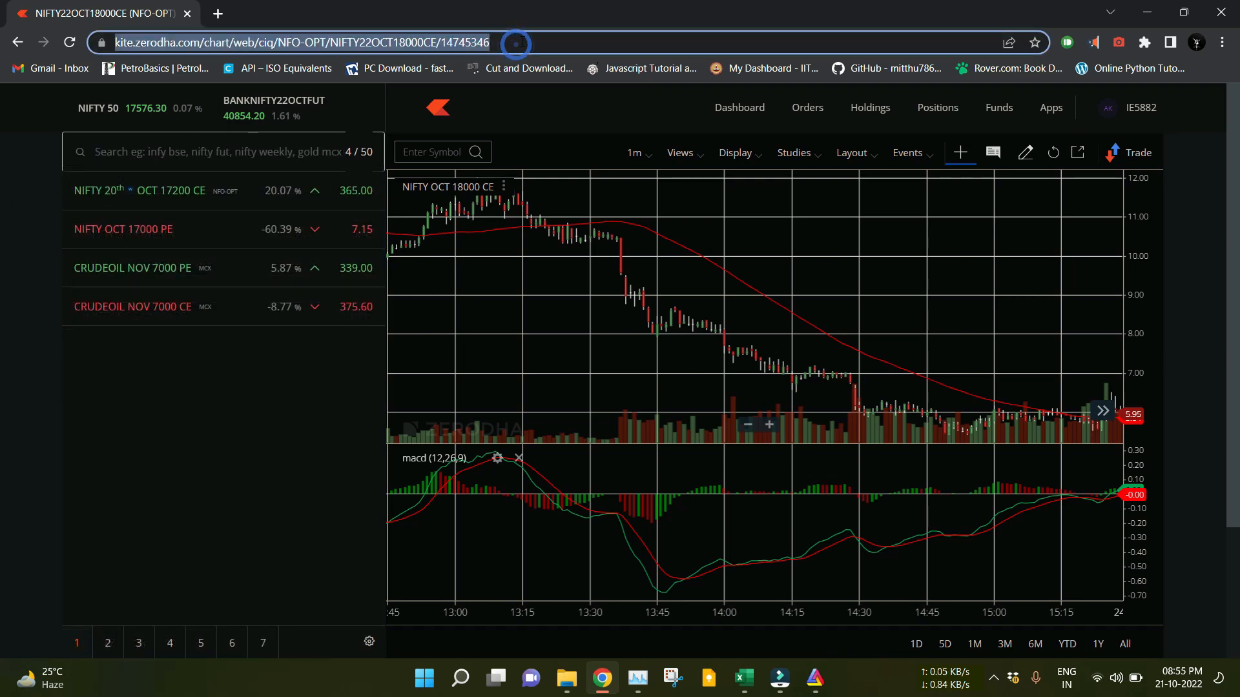
pyautogui.rightClick(522, 42)
pyautogui.click(562, 156)
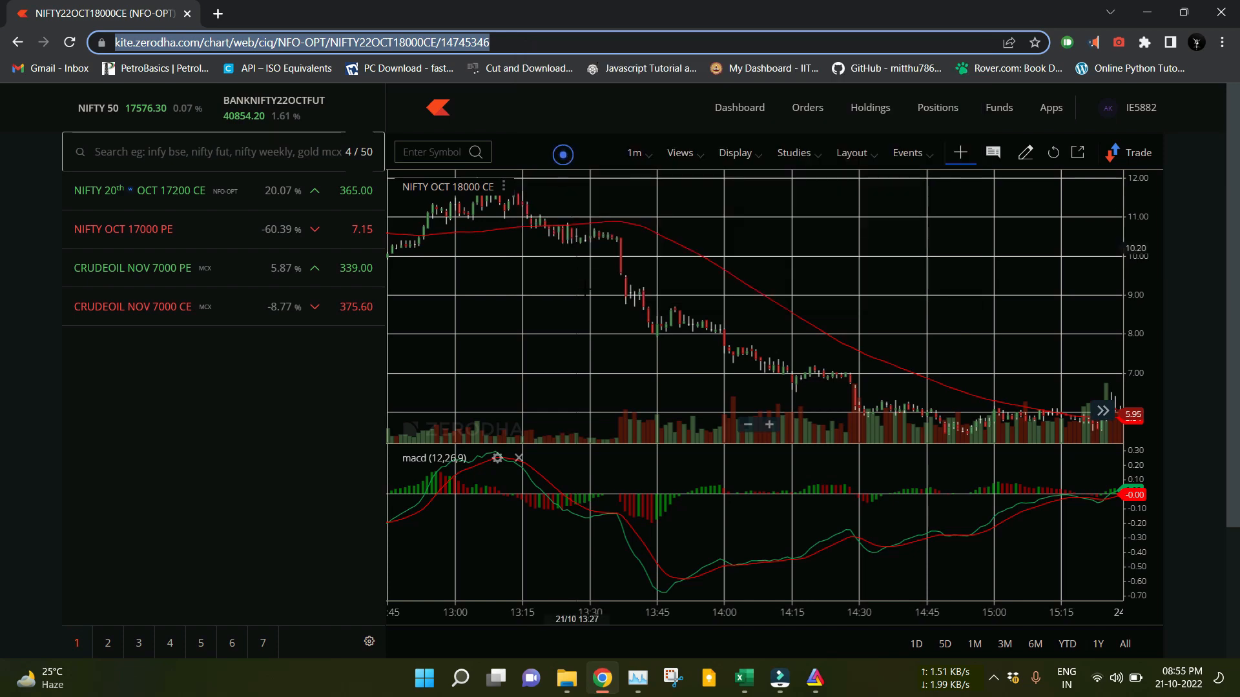
pyautogui.click(749, 683)
pyautogui.click(669, 323)
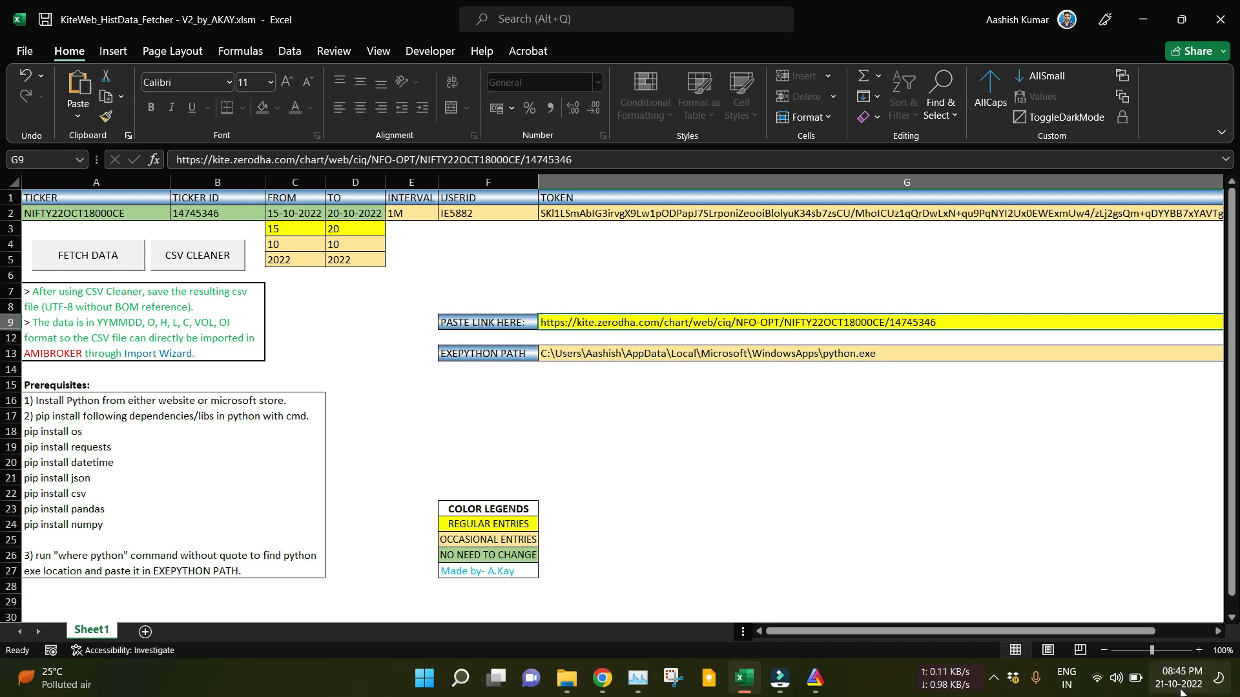
# Set the FROM day to 21 and the TO day to 22, choosing 1M as the interval.
pyautogui.click(297, 231)
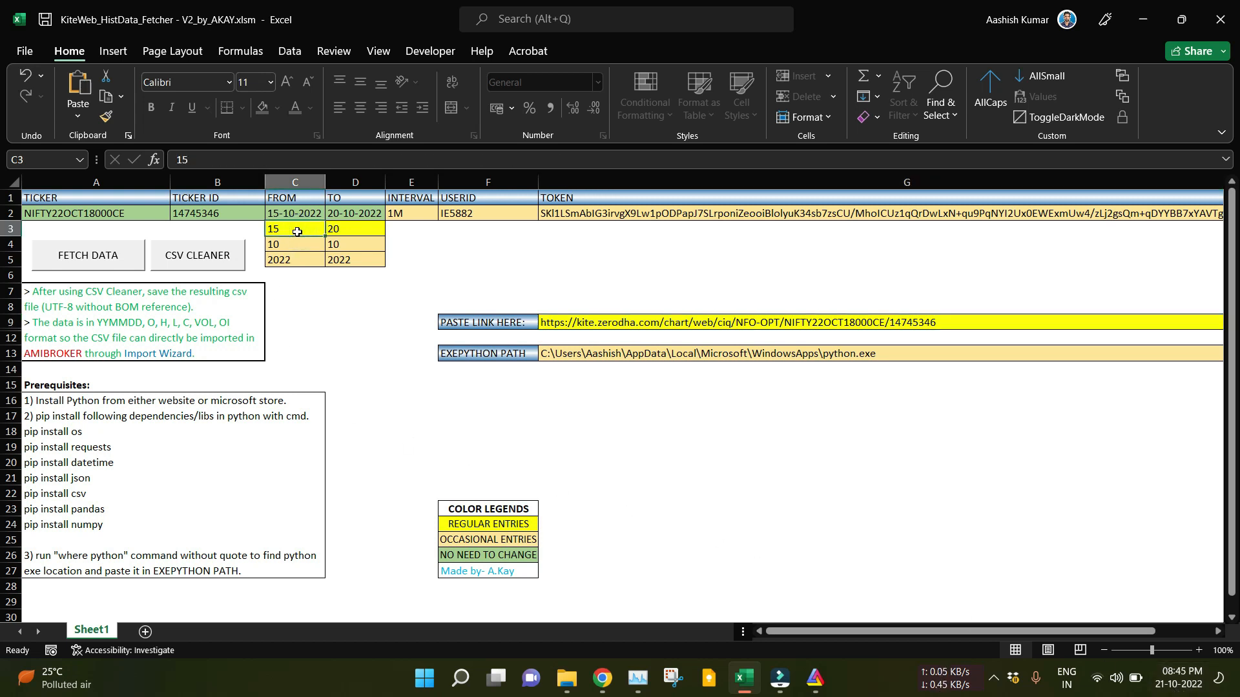
pyautogui.write('21')
pyautogui.press('Return')
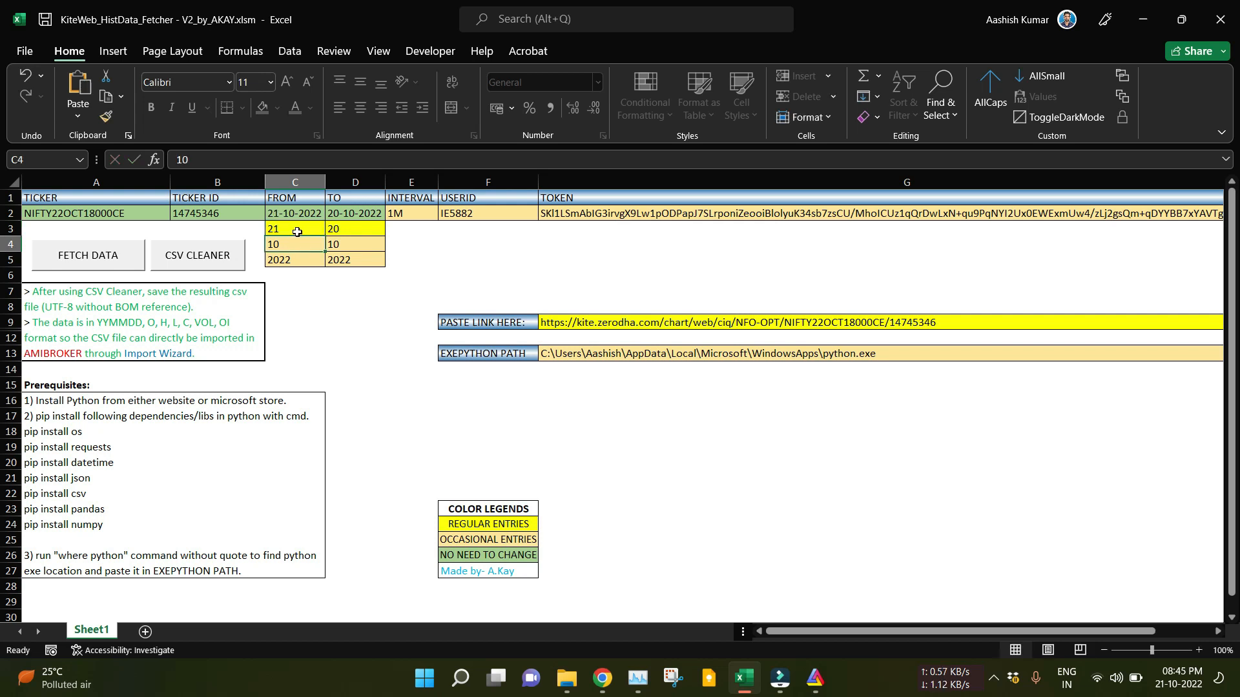
pyautogui.click(343, 230)
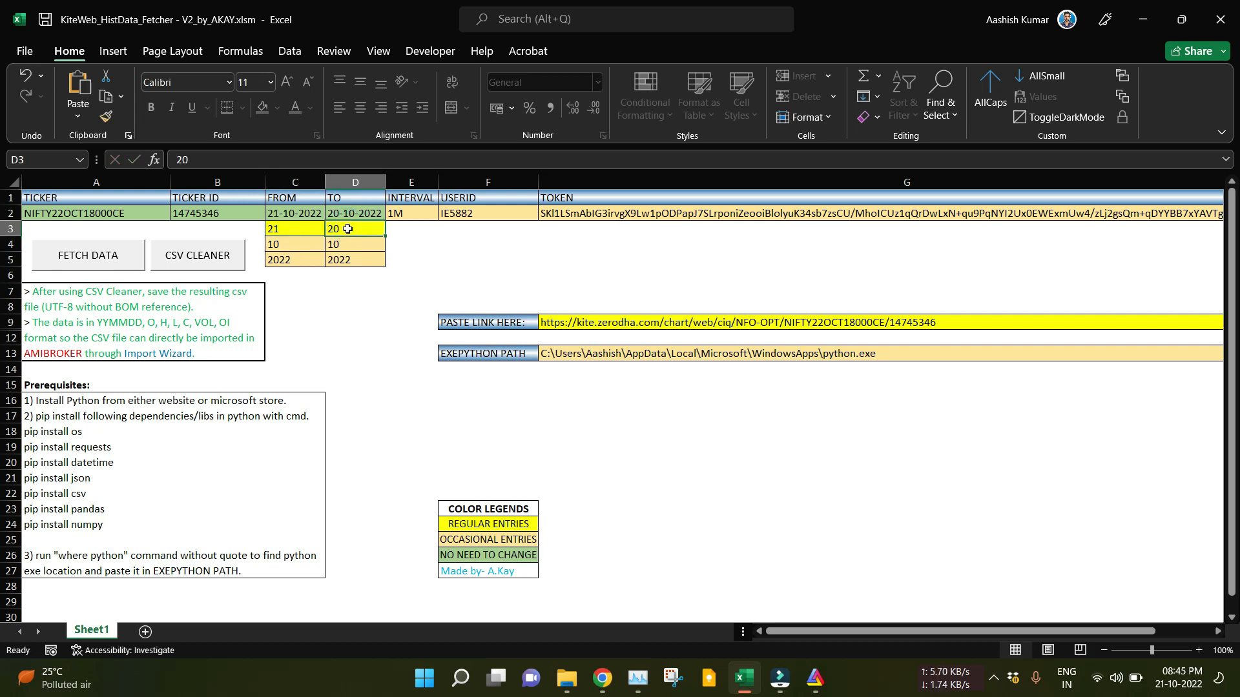
pyautogui.write('22')
pyautogui.press('Return')
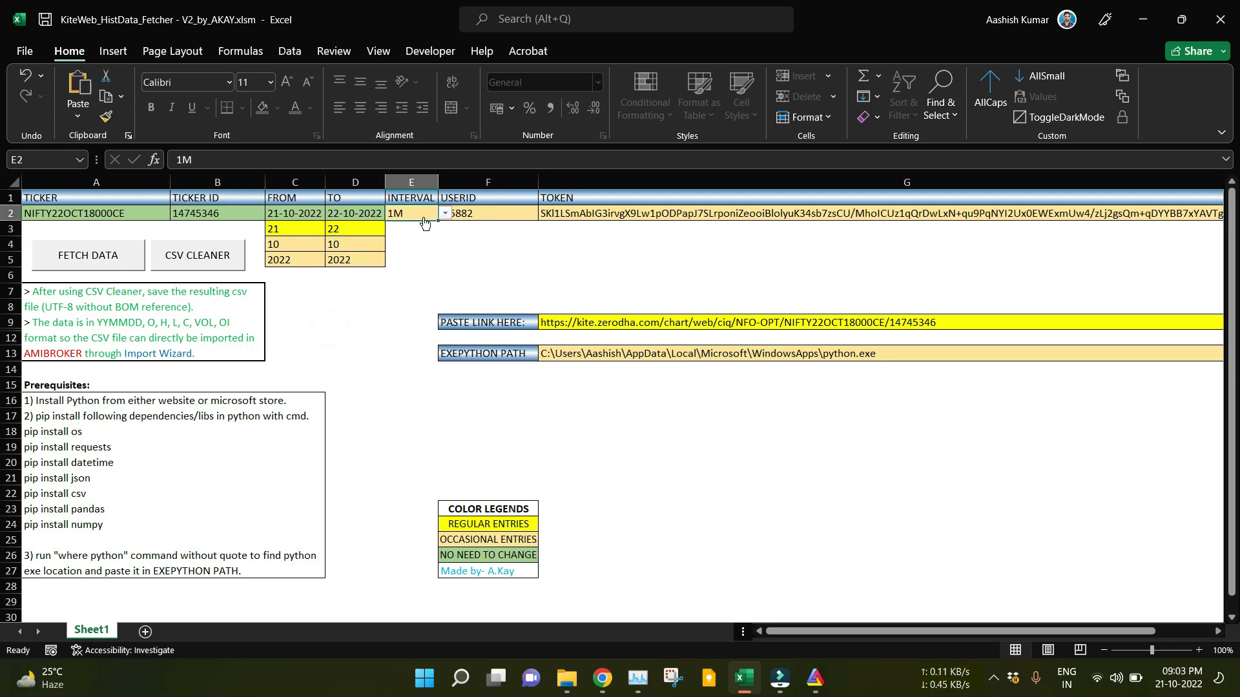
pyautogui.click(446, 214)
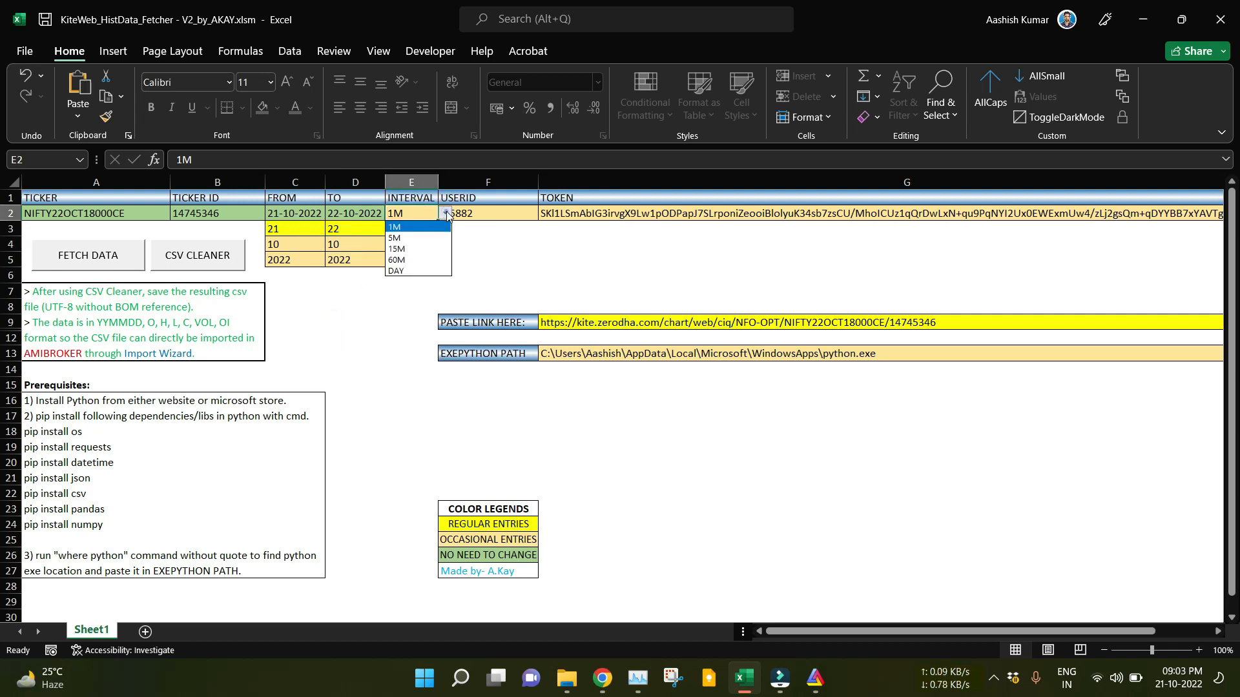
pyautogui.click(414, 228)
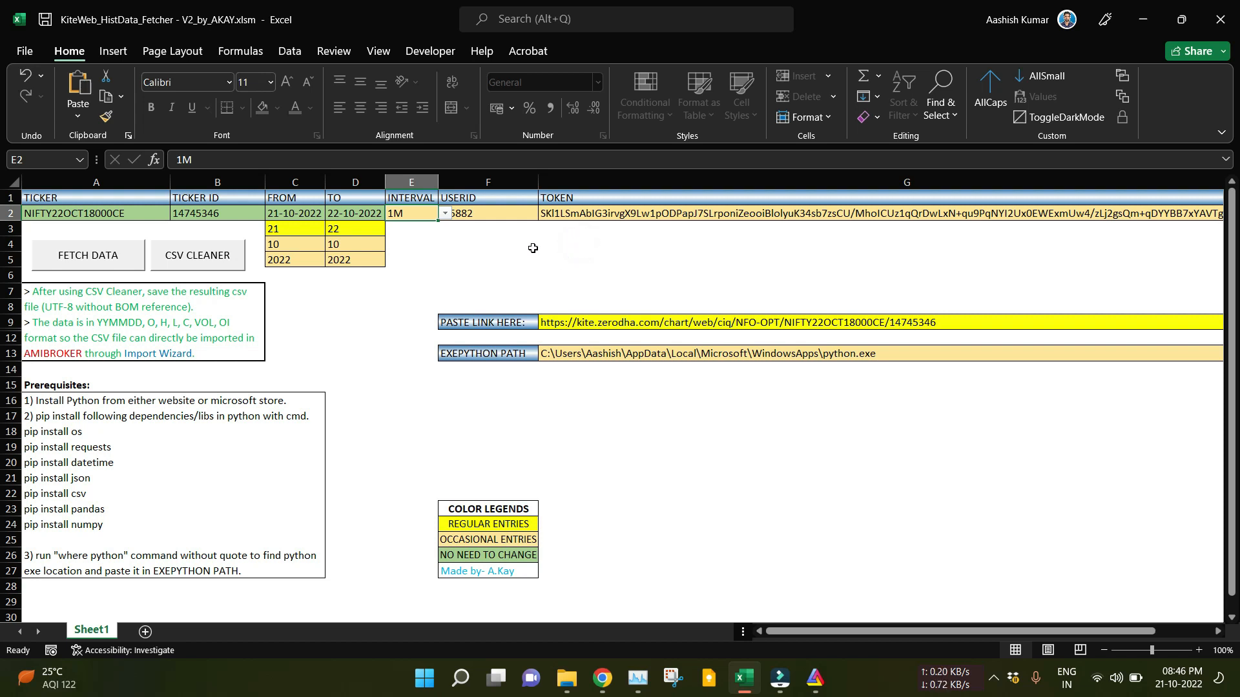
# Compare the USERID cell with the user ID shown on the Kite page in Chrome.
pyautogui.click(506, 209)
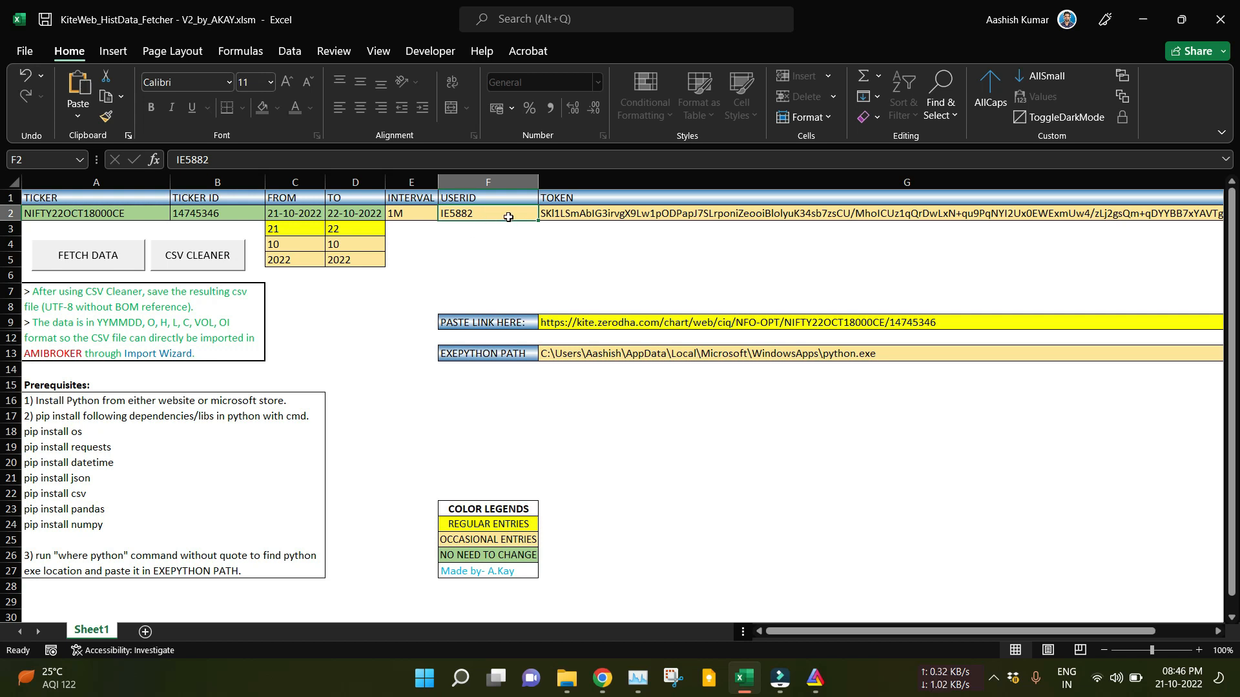
pyautogui.hotkey('alt', 'Tab')
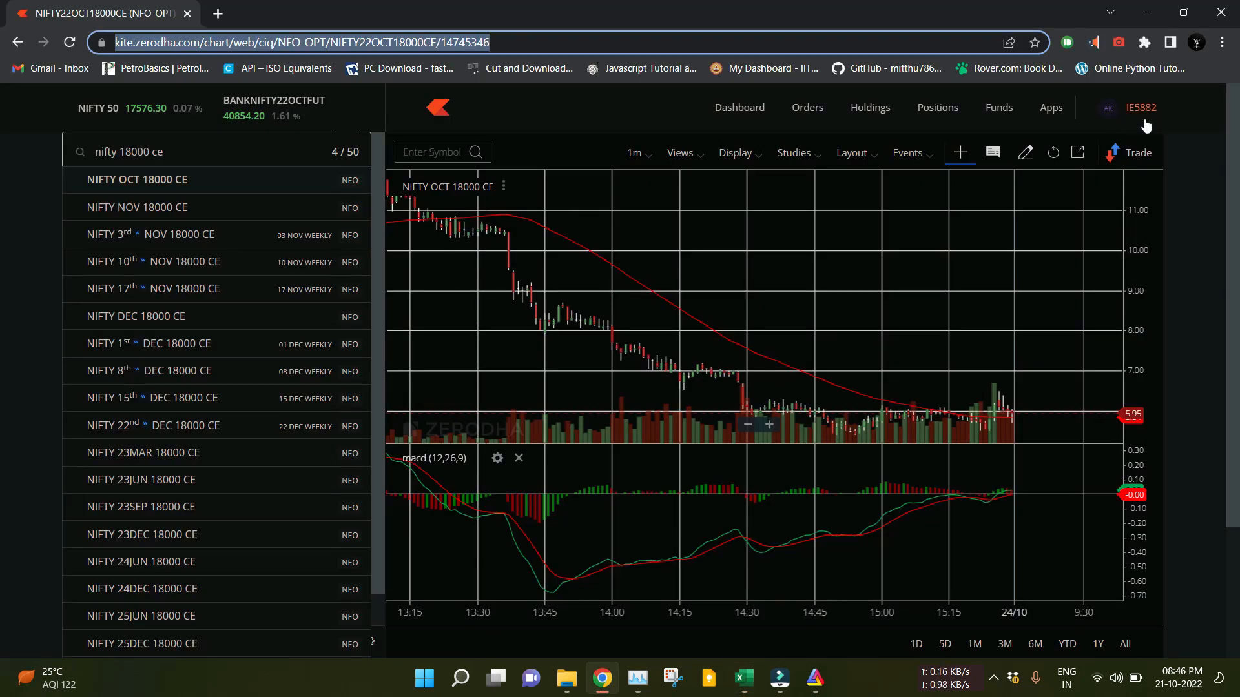
pyautogui.hotkey('alt', 'Tab')
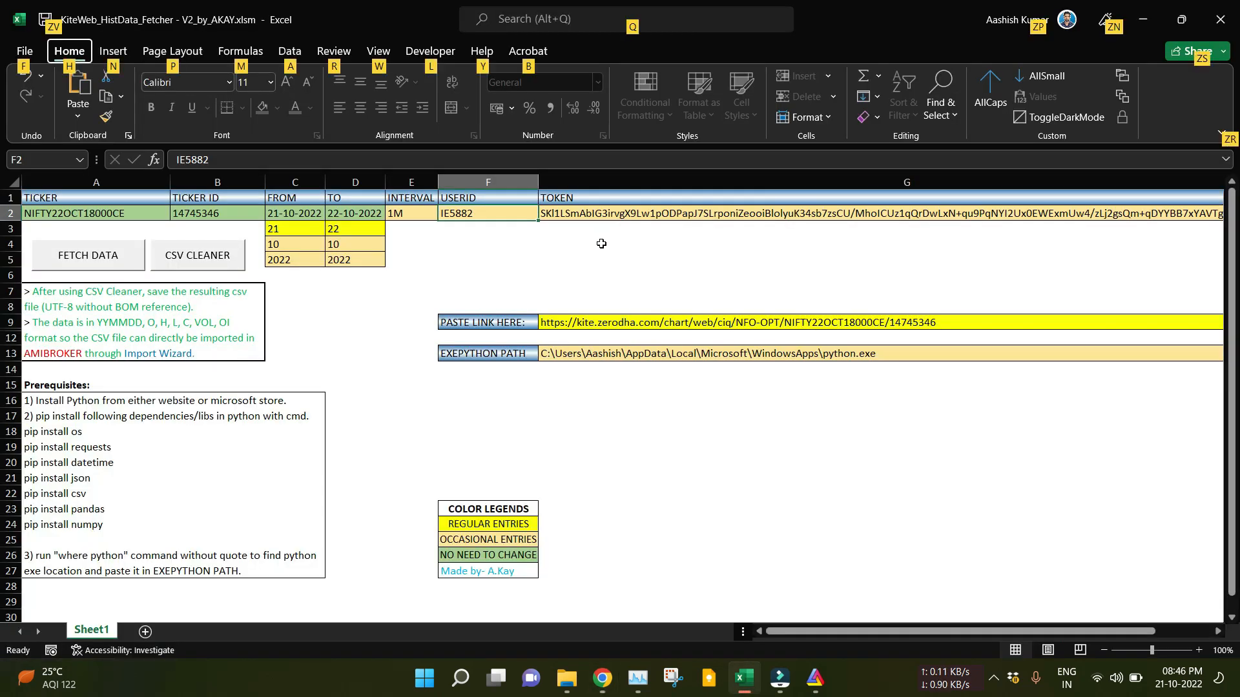
# From the TOKEN cell, switch to Chrome and look up the content of the enctoken cookie under kite.zerodha.com.
pyautogui.click(600, 215)
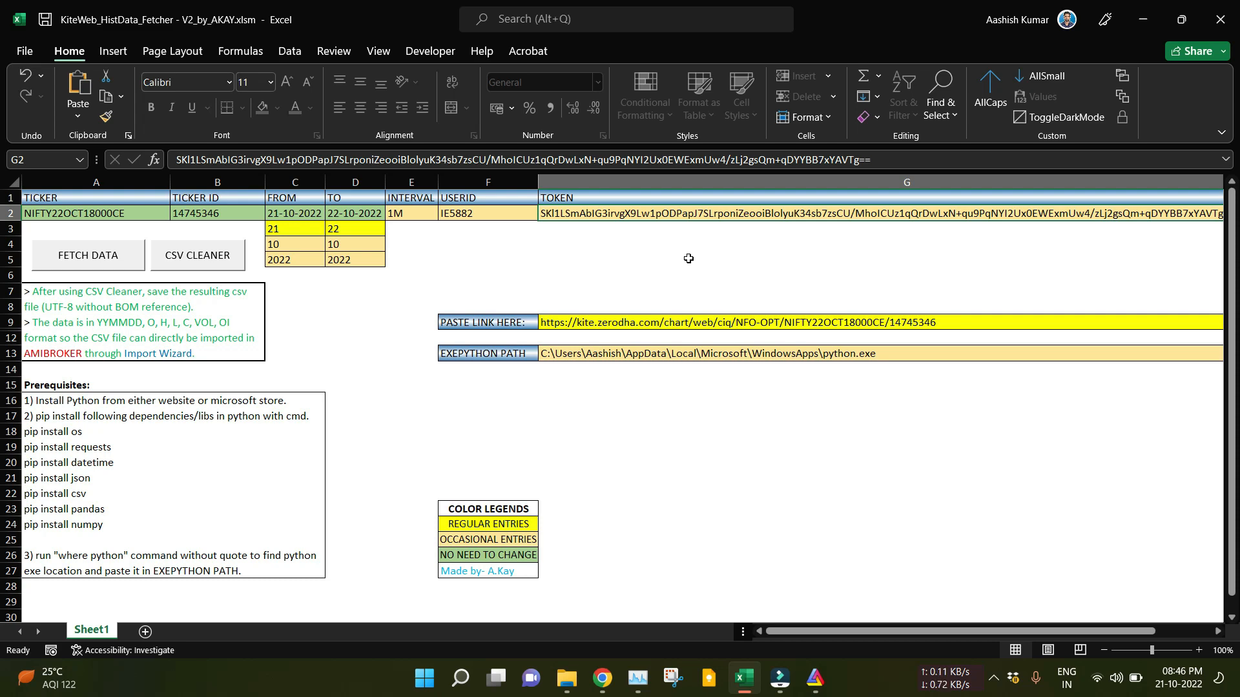
pyautogui.hotkey('alt', 'Tab')
pyautogui.click(2, 214)
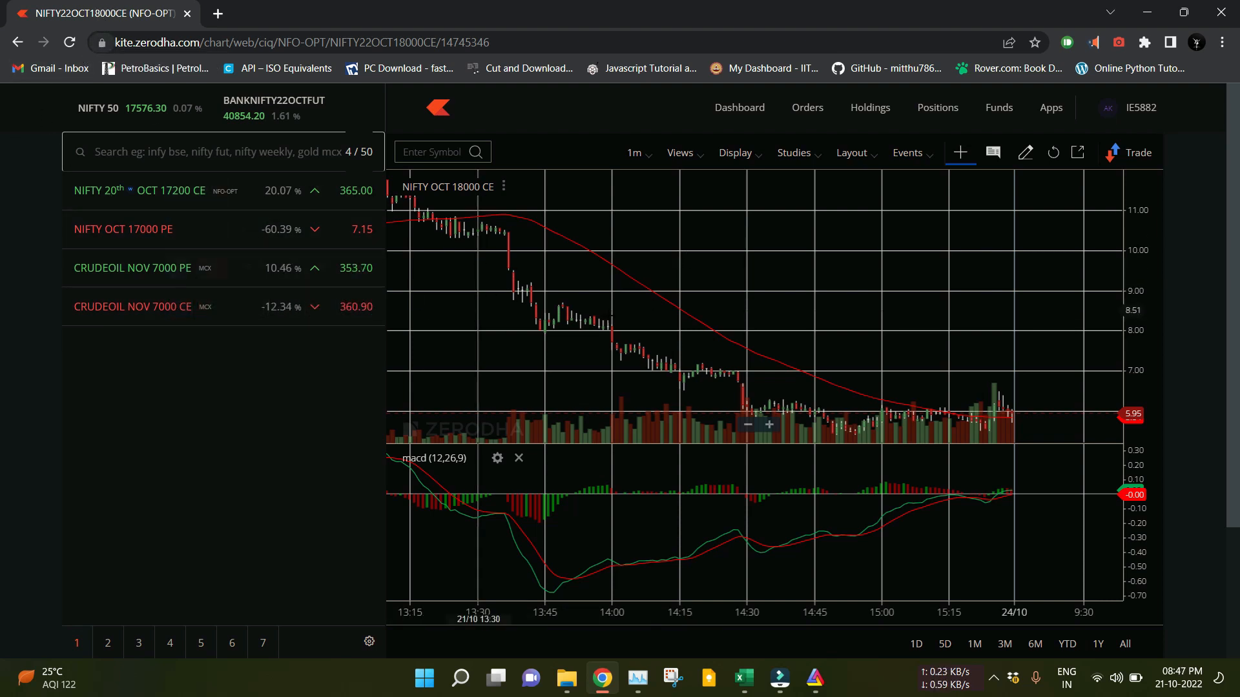
pyautogui.click(102, 43)
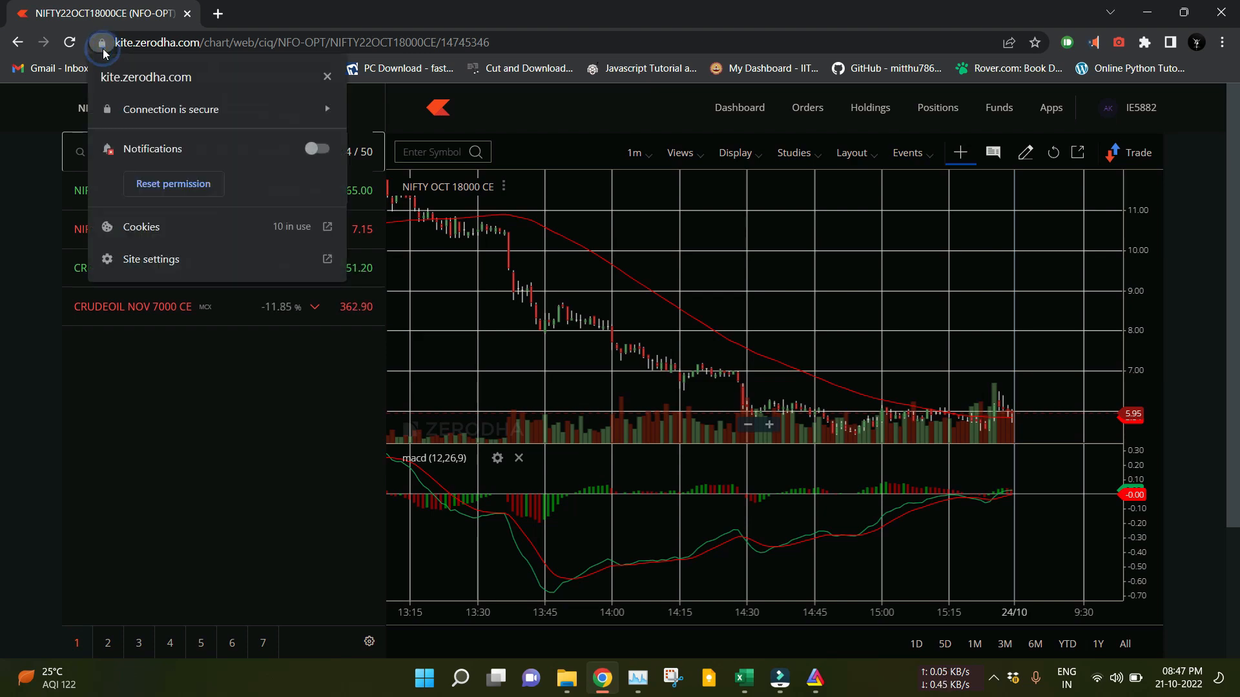
pyautogui.click(151, 232)
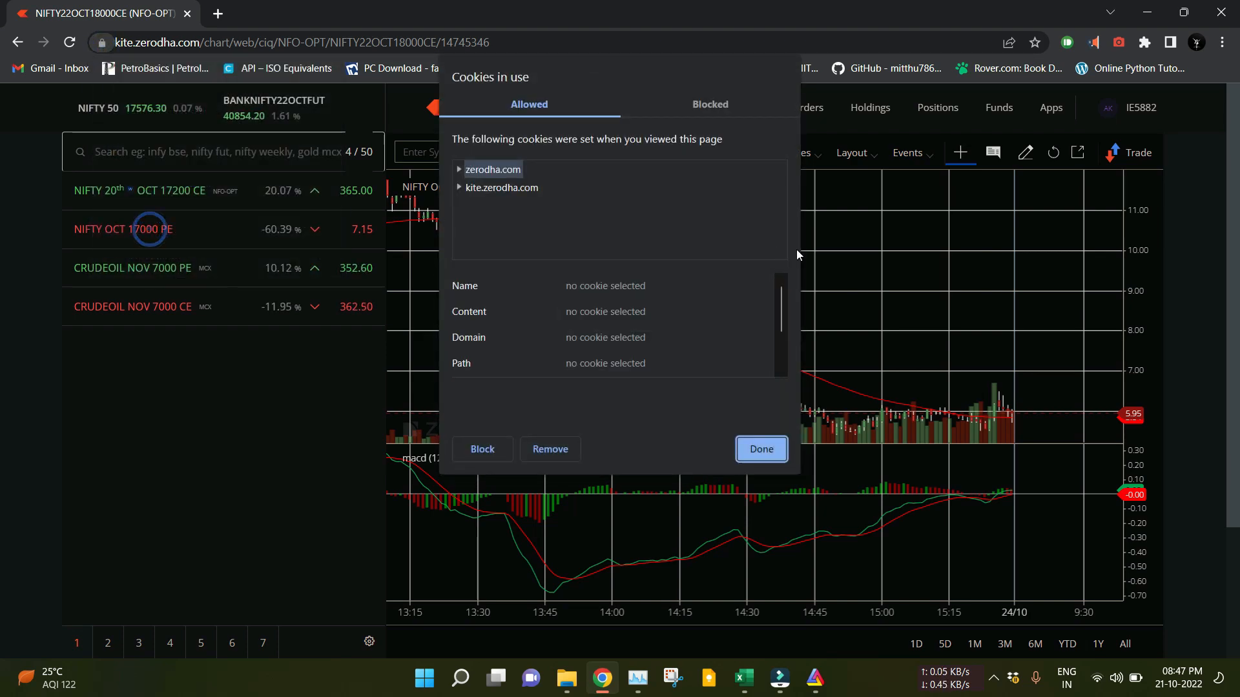
pyautogui.click(460, 187)
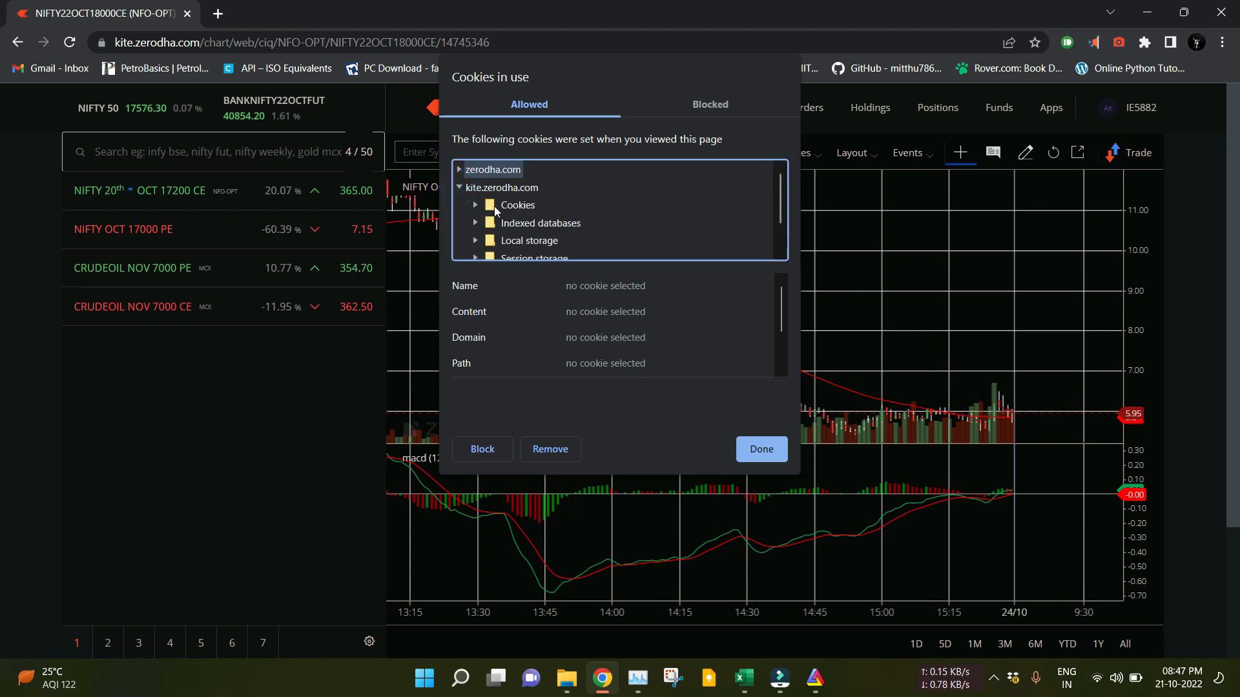
pyautogui.click(476, 206)
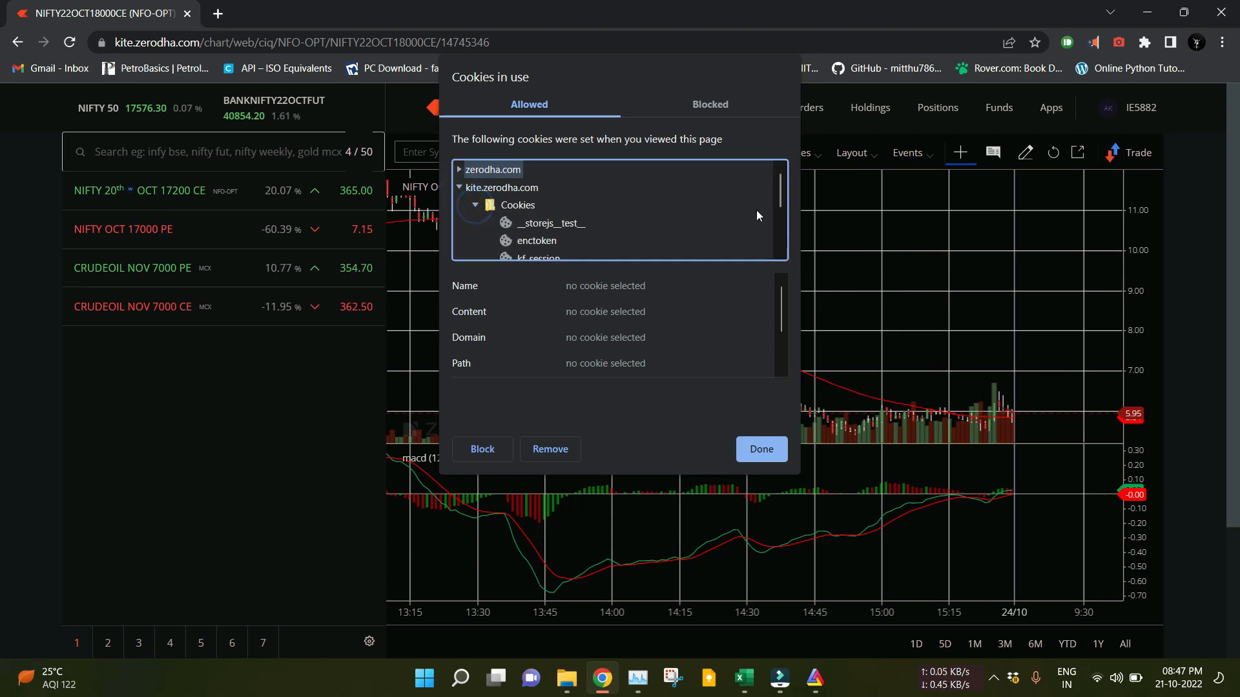
pyautogui.moveTo(783, 195); pyautogui.dragTo(783, 208)
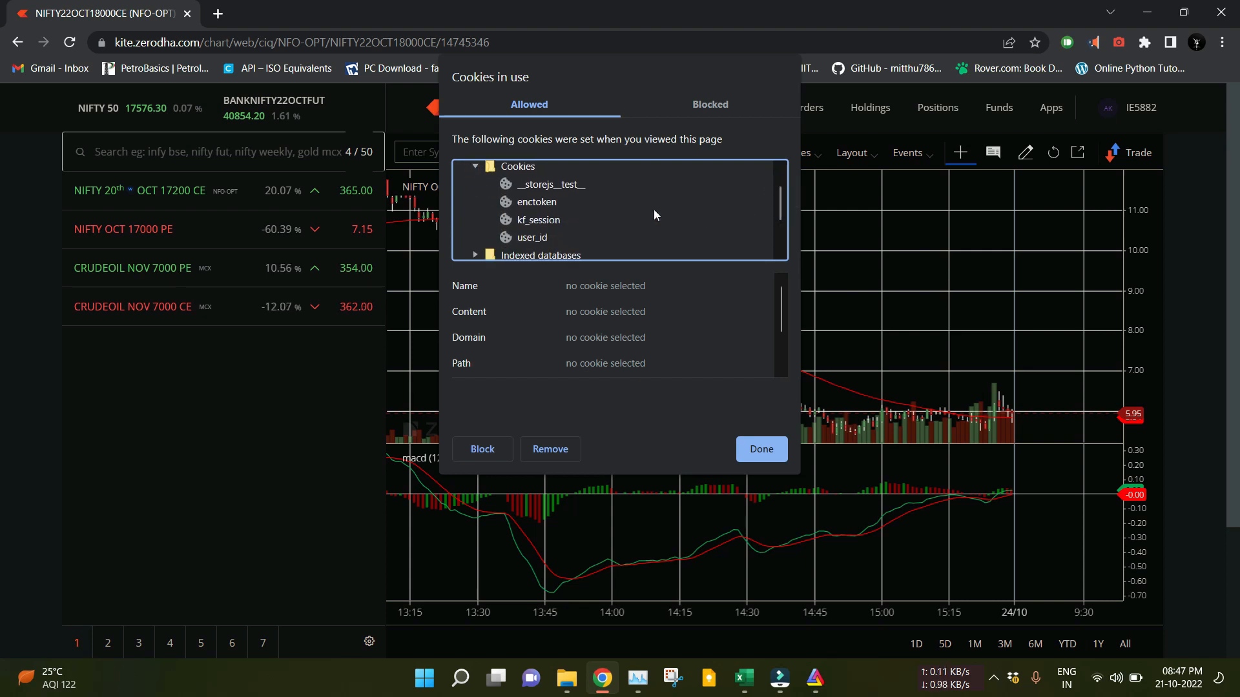
pyautogui.click(540, 199)
pyautogui.click(641, 315)
pyautogui.rightClick(678, 312)
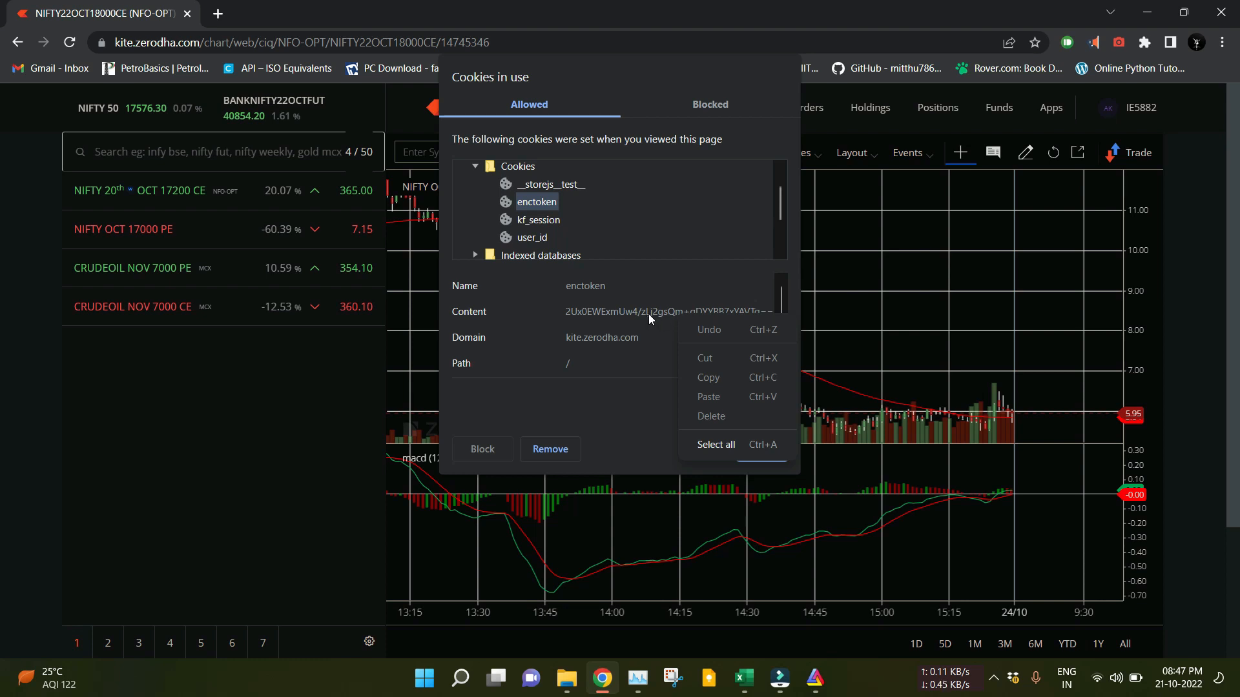
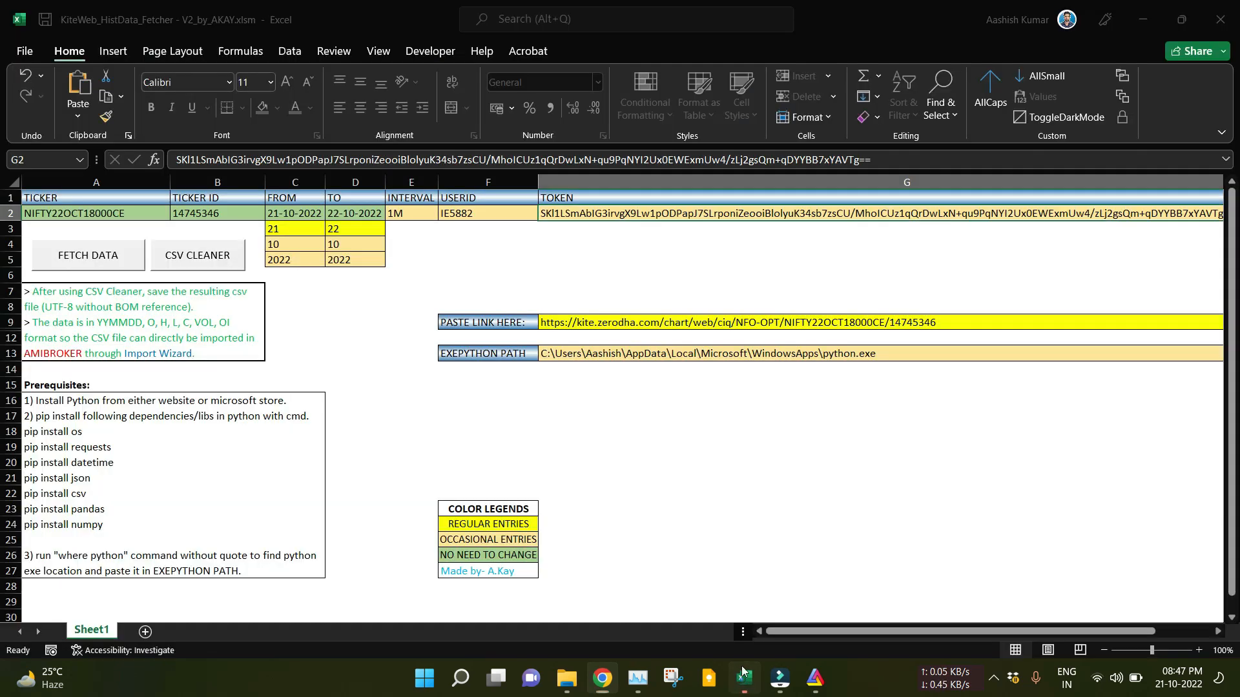
# Check the full value of the TOKEN cell in the Excel sheet and minimise the Chrome window.
pyautogui.hscroll(2, 698, 213)
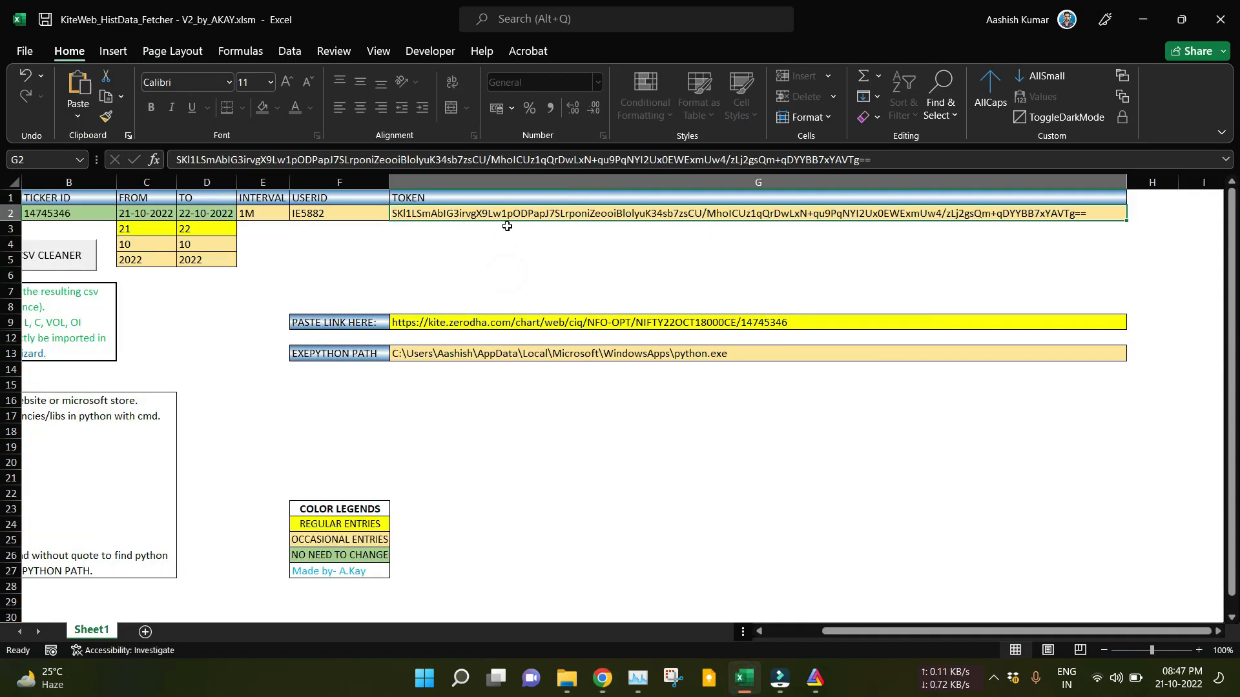
pyautogui.moveTo(834, 632); pyautogui.dragTo(723, 621)
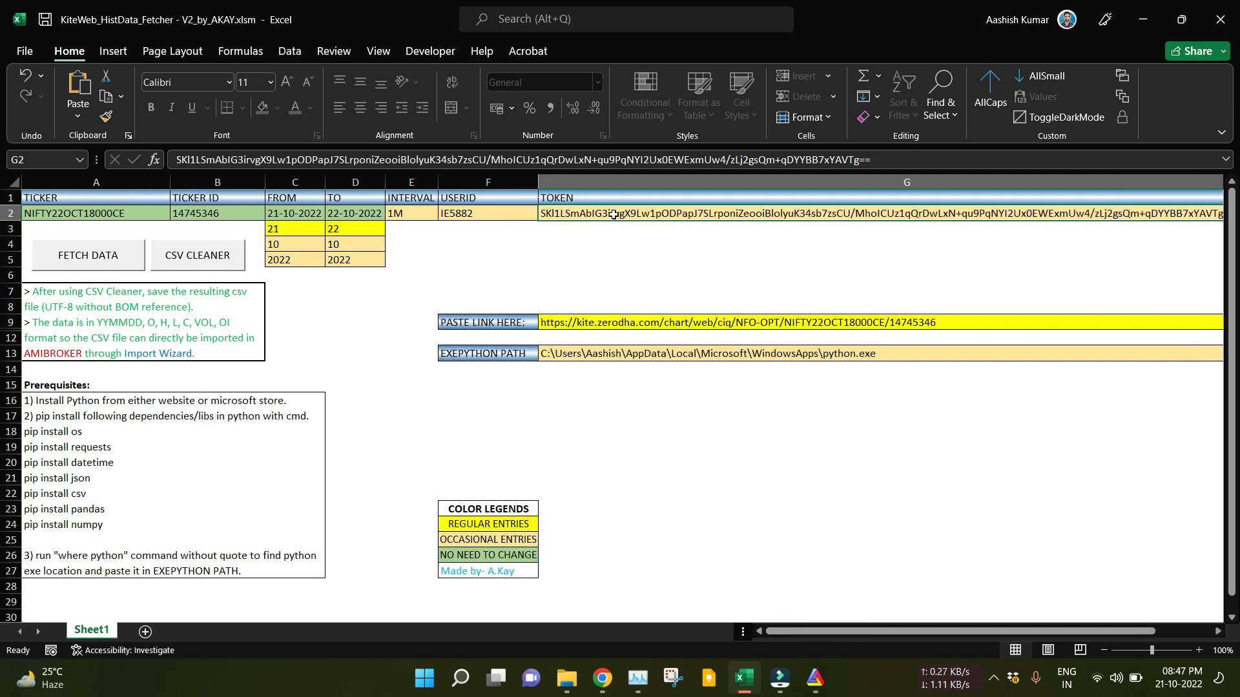
pyautogui.hotkey('alt', 'Tab')
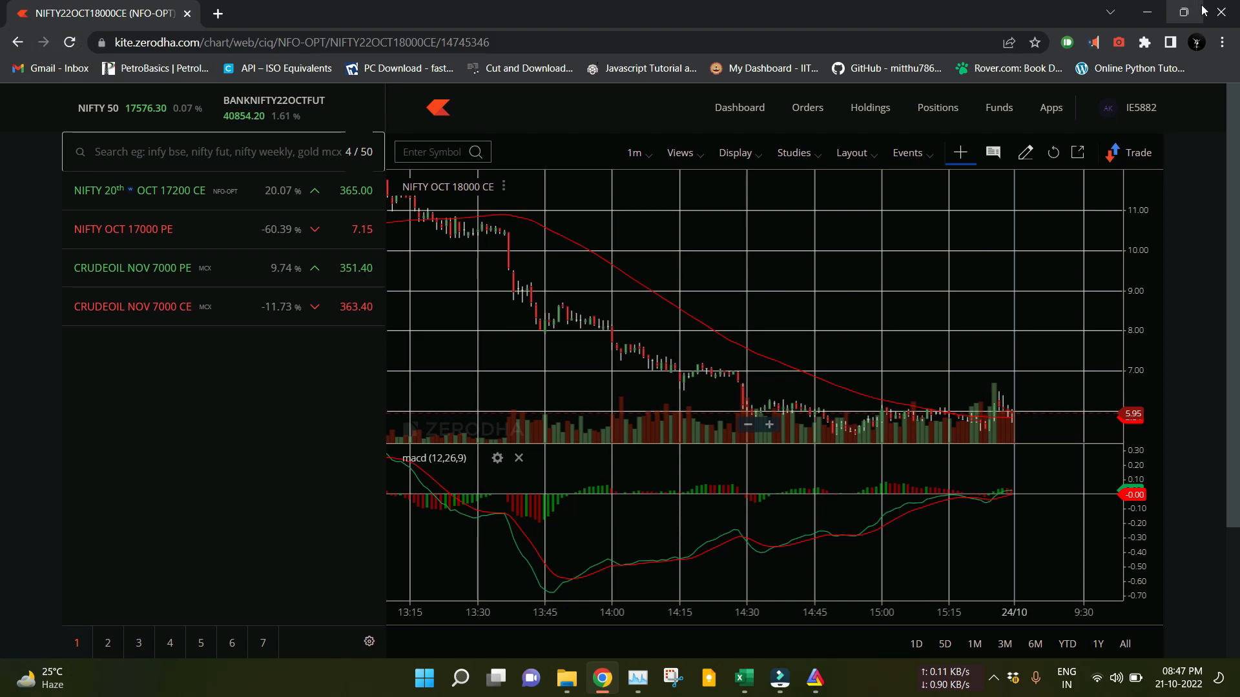
pyautogui.click(1153, 16)
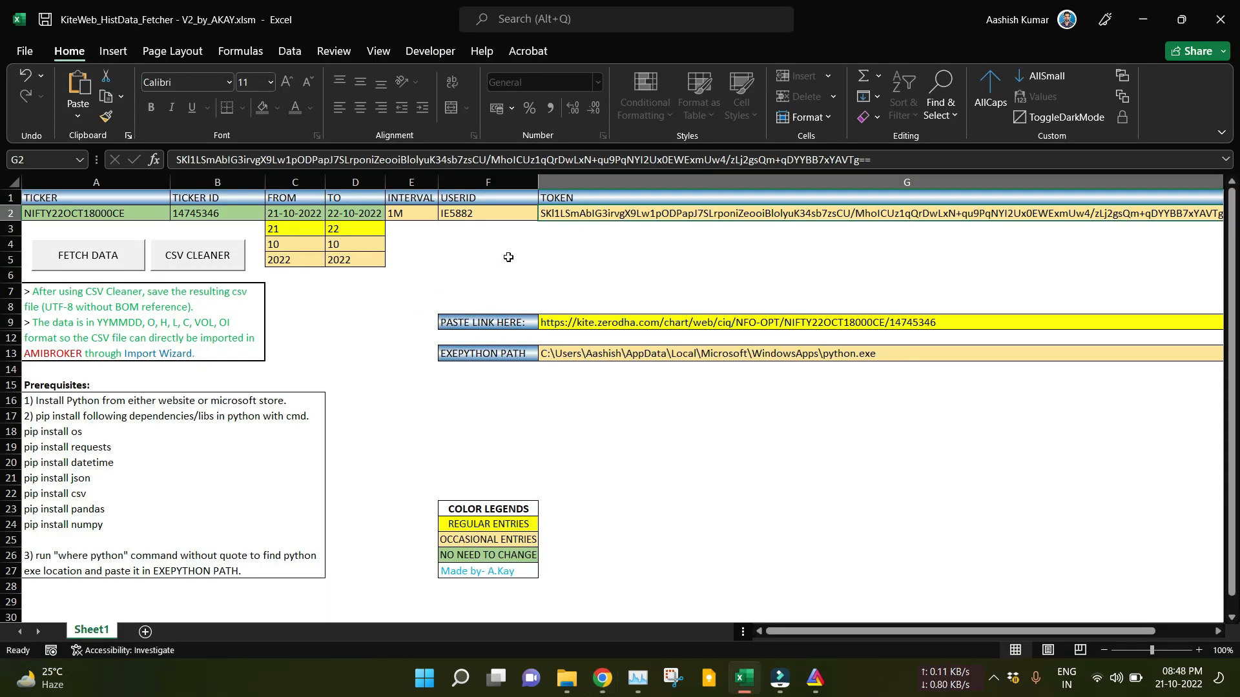
# Fetch the historical data from the workbook and refresh the FINAL KITEWEB FETCHER folder in File Explorer.
pyautogui.click(82, 254)
pyautogui.click(575, 679)
pyautogui.click(416, 367)
pyautogui.rightClick(413, 306)
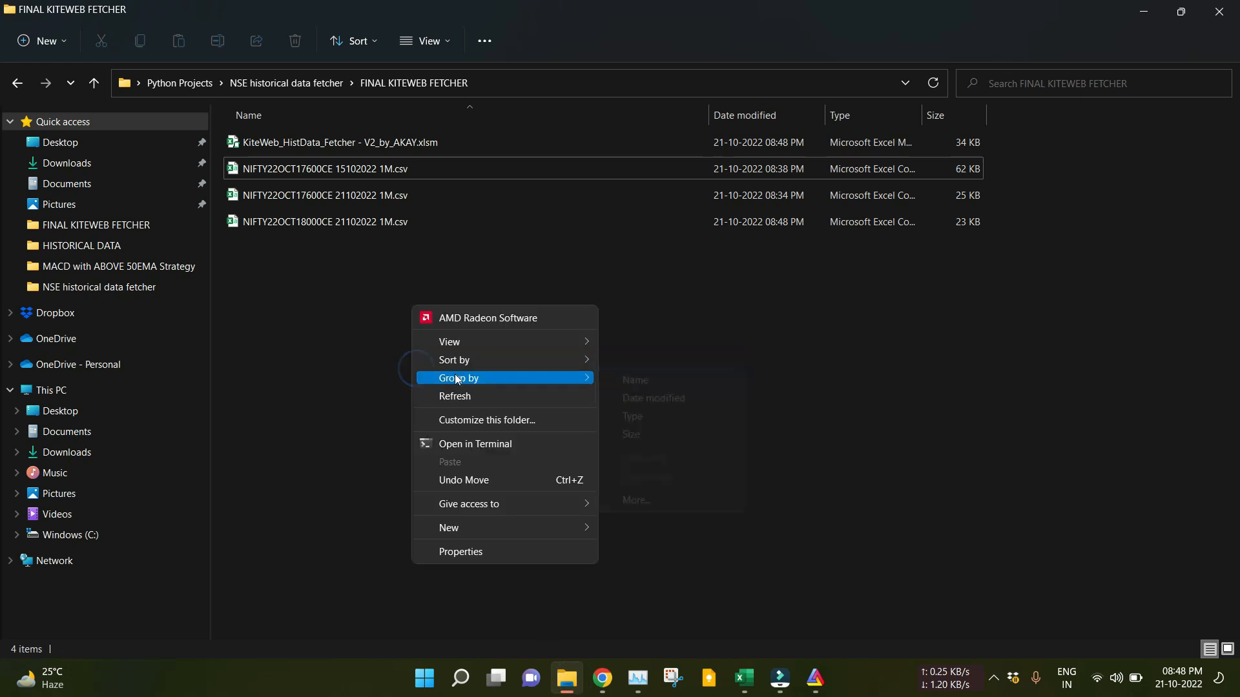
pyautogui.click(463, 397)
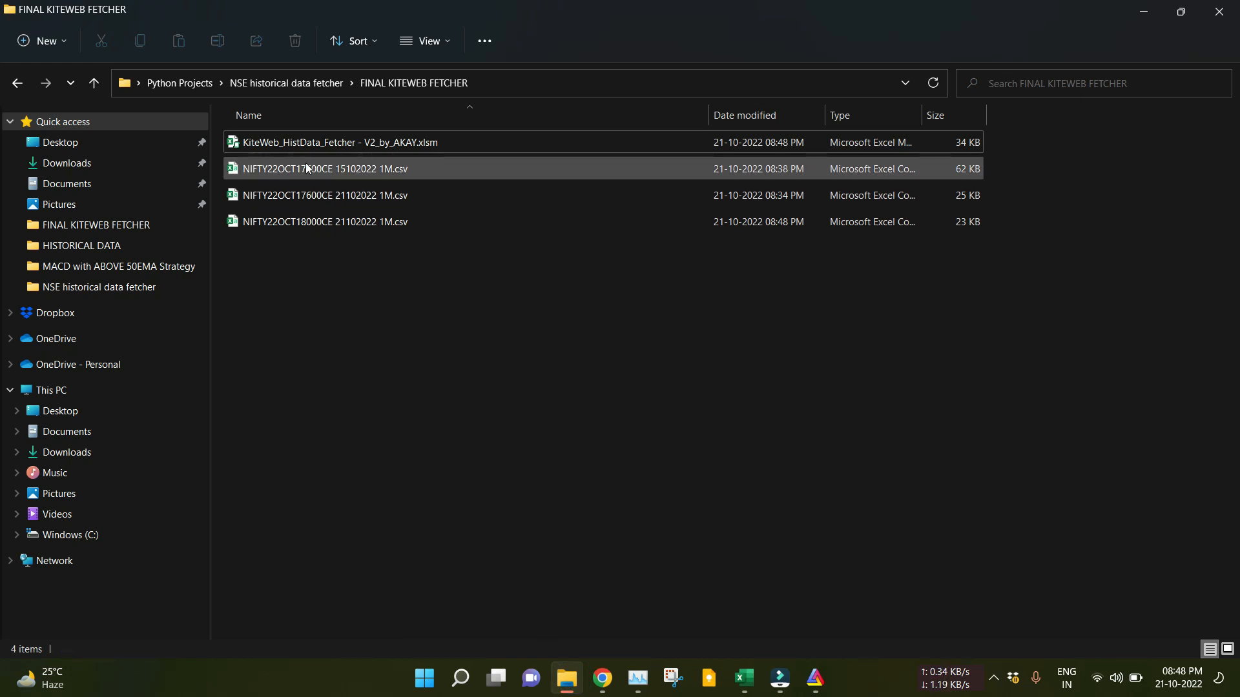
# Sort the FINAL KITEWEB FETCHER folder by date modified and open NIFTY22OCT18000CE 21102022 1M.csv in Excel.
pyautogui.hotkey('alt', 'Tab')
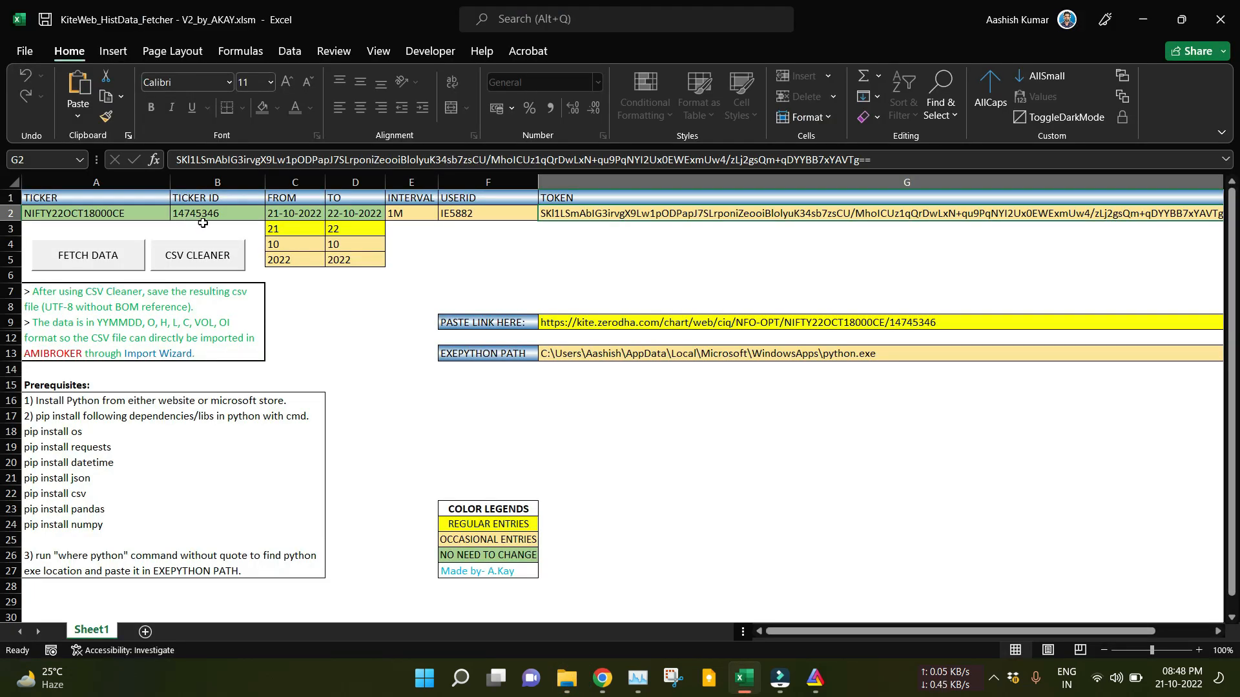
pyautogui.hotkey('alt', 'Tab')
pyautogui.click(754, 113)
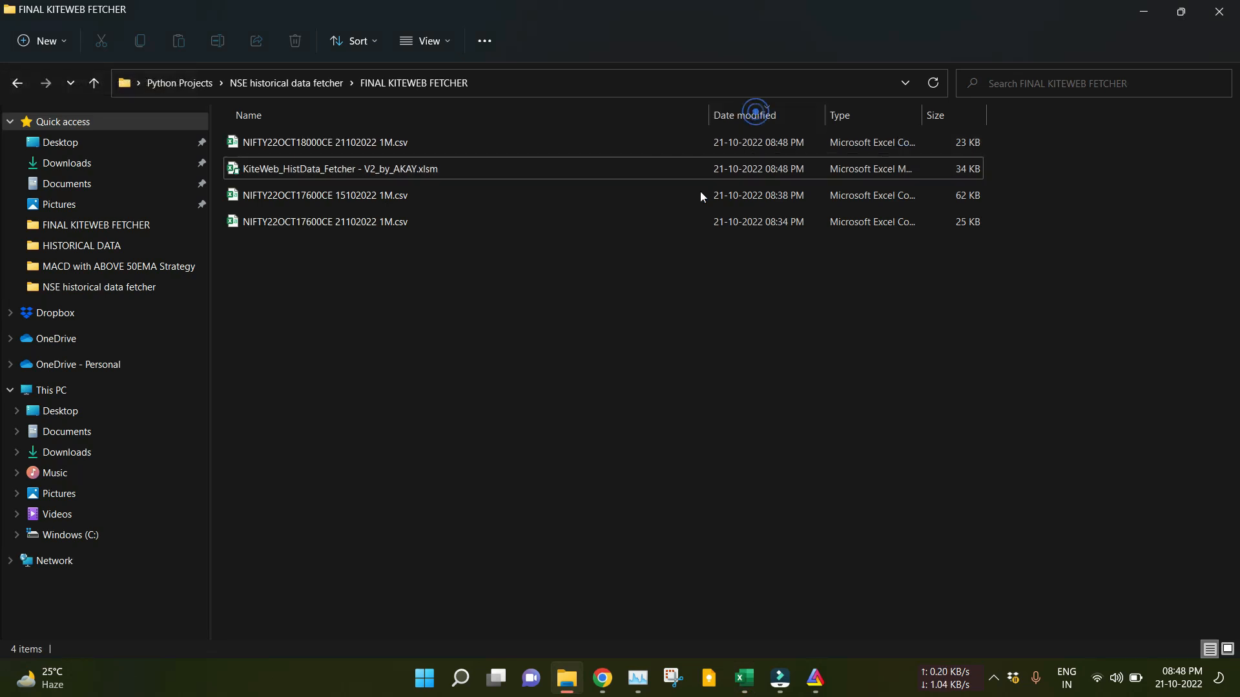
pyautogui.click(358, 146)
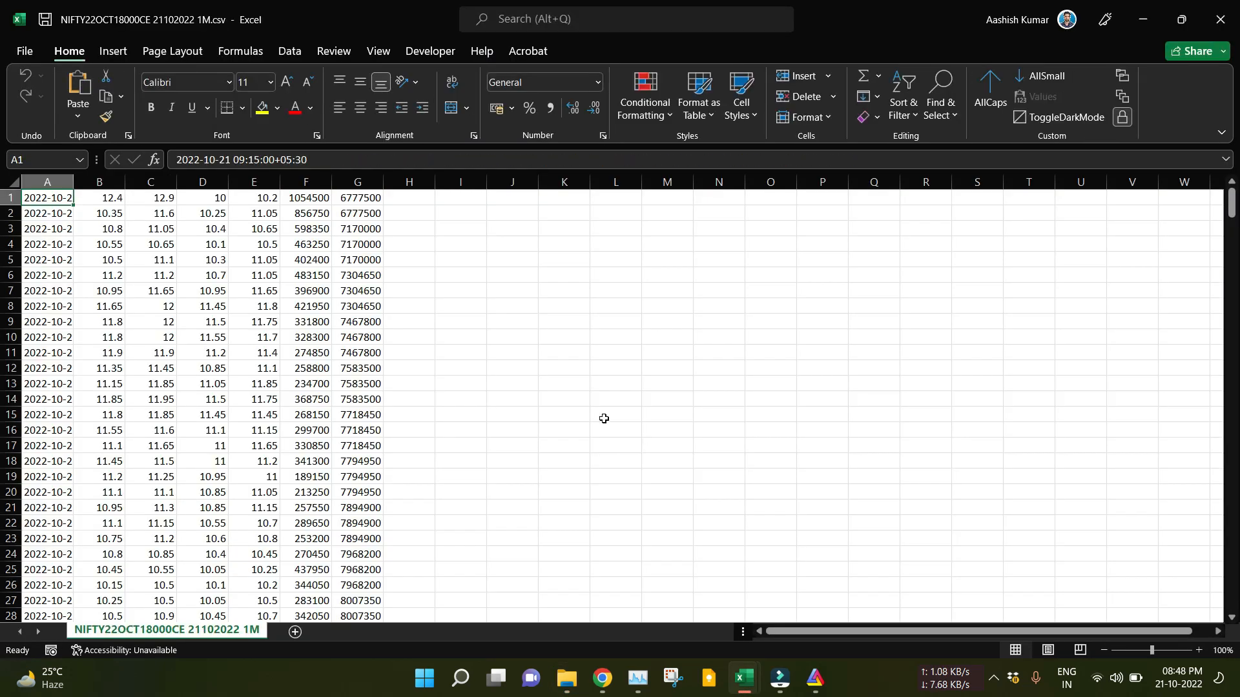
# Autofit columns A to G of the CSV and examine the timestamps in column A and the values in columns B and G.
pyautogui.moveTo(349, 183); pyautogui.dragTo(15, 179)
pyautogui.doubleClick(73, 183)
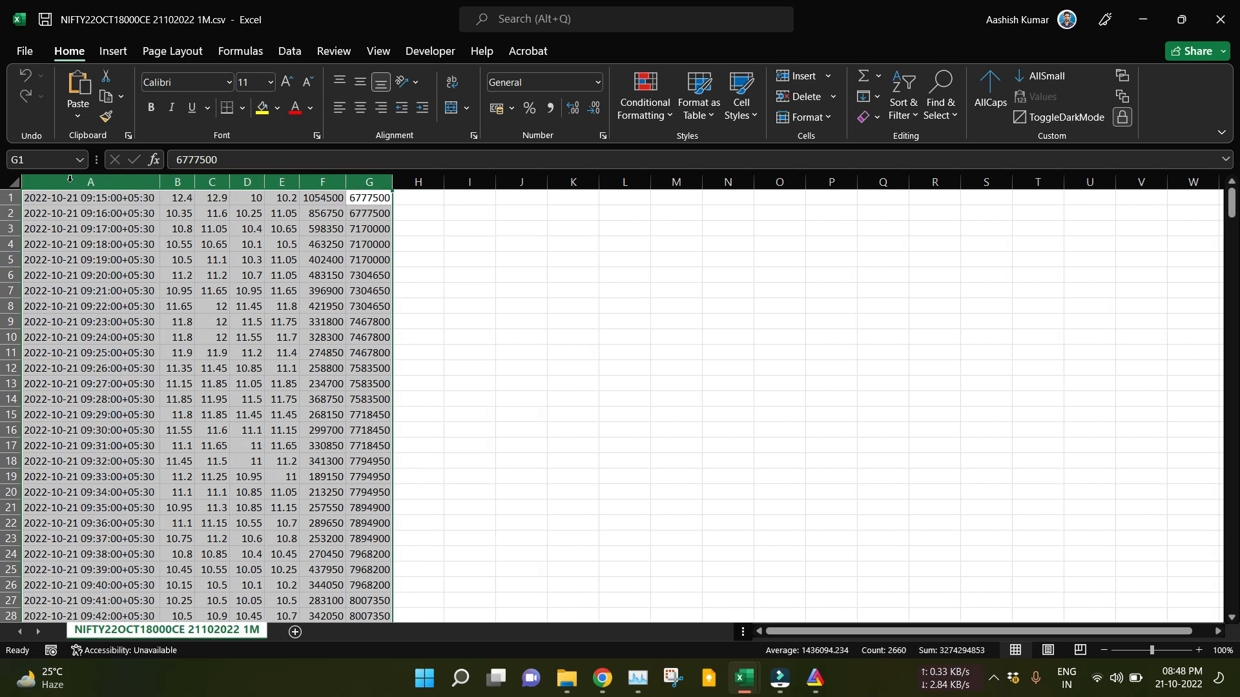
pyautogui.click(199, 239)
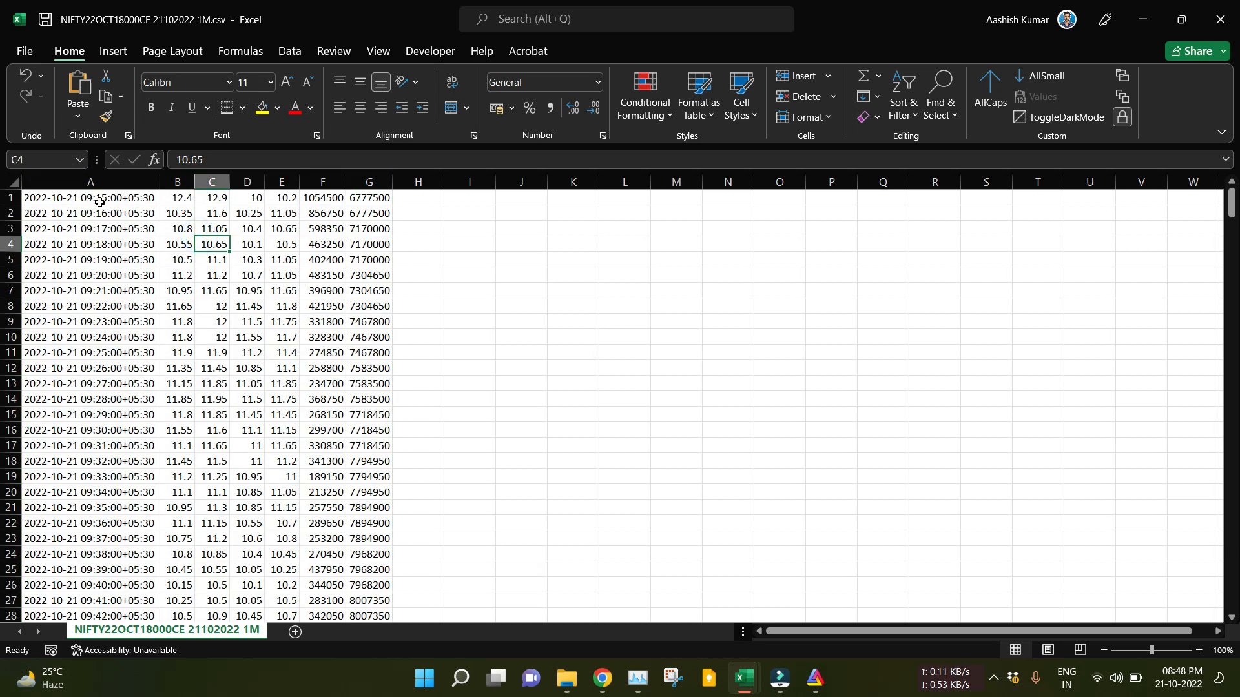
pyautogui.moveTo(111, 198); pyautogui.dragTo(111, 337)
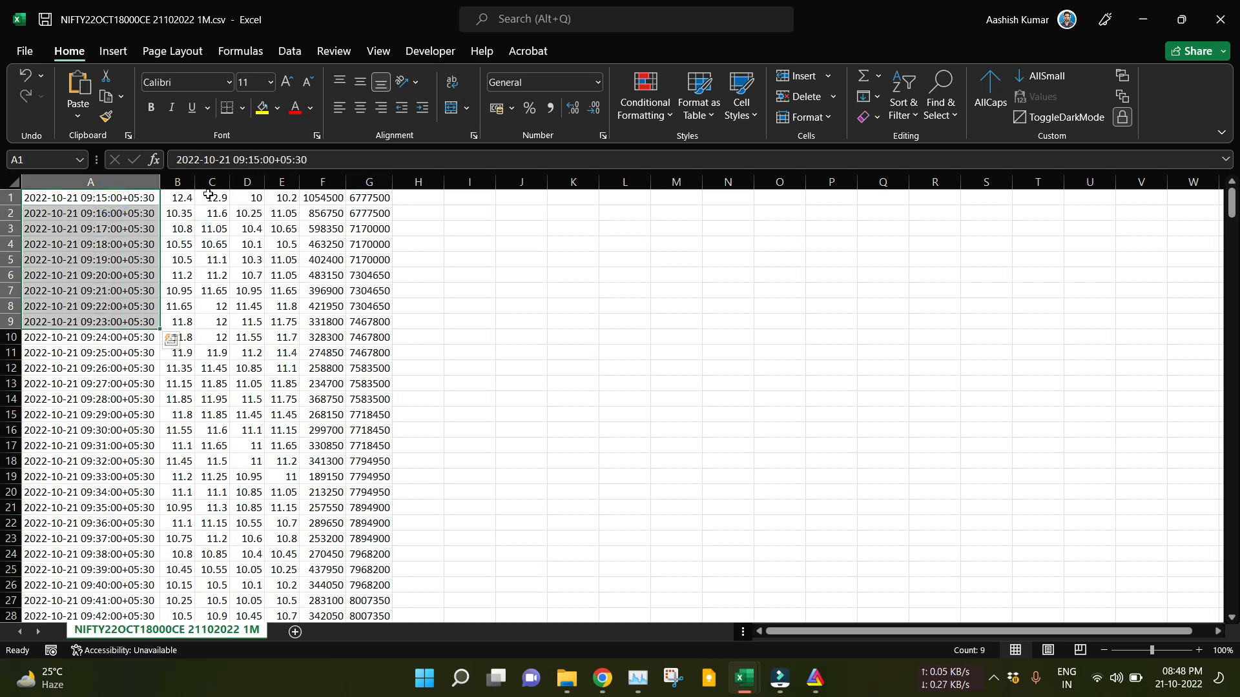
pyautogui.click(184, 182)
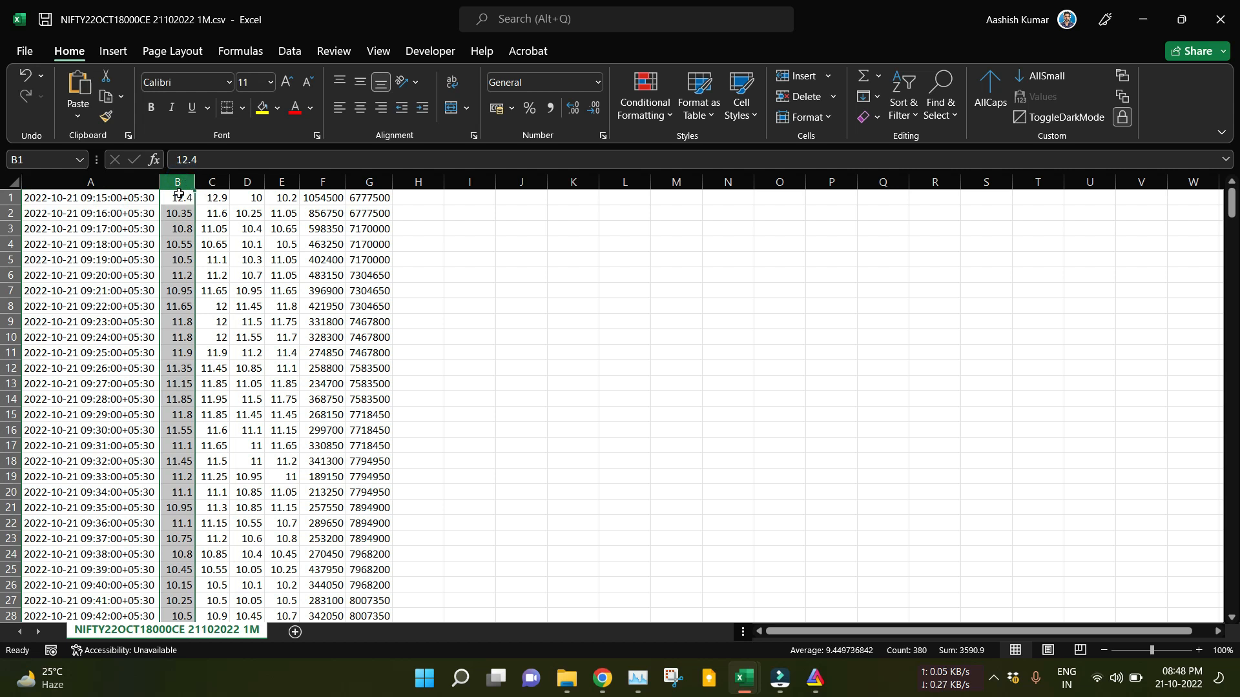
pyautogui.click(365, 181)
pyautogui.click(636, 274)
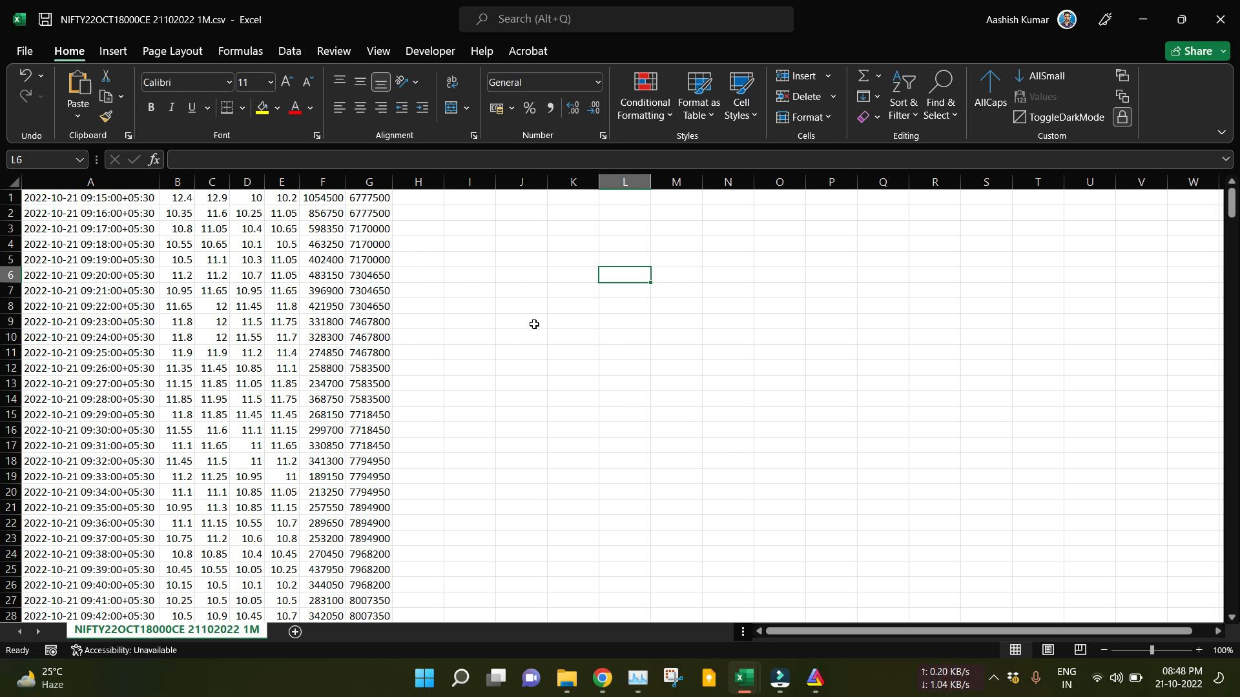
# Switch to Chrome and look over the 1-minute NIFTY OCT 18000 CE chart on Kite up to the end of the session.
pyautogui.hotkey('alt', 'Tab')
pyautogui.click(605, 678)
pyautogui.moveTo(710, 266); pyautogui.dragTo(842, 262)
pyautogui.moveTo(957, 255); pyautogui.dragTo(890, 290)
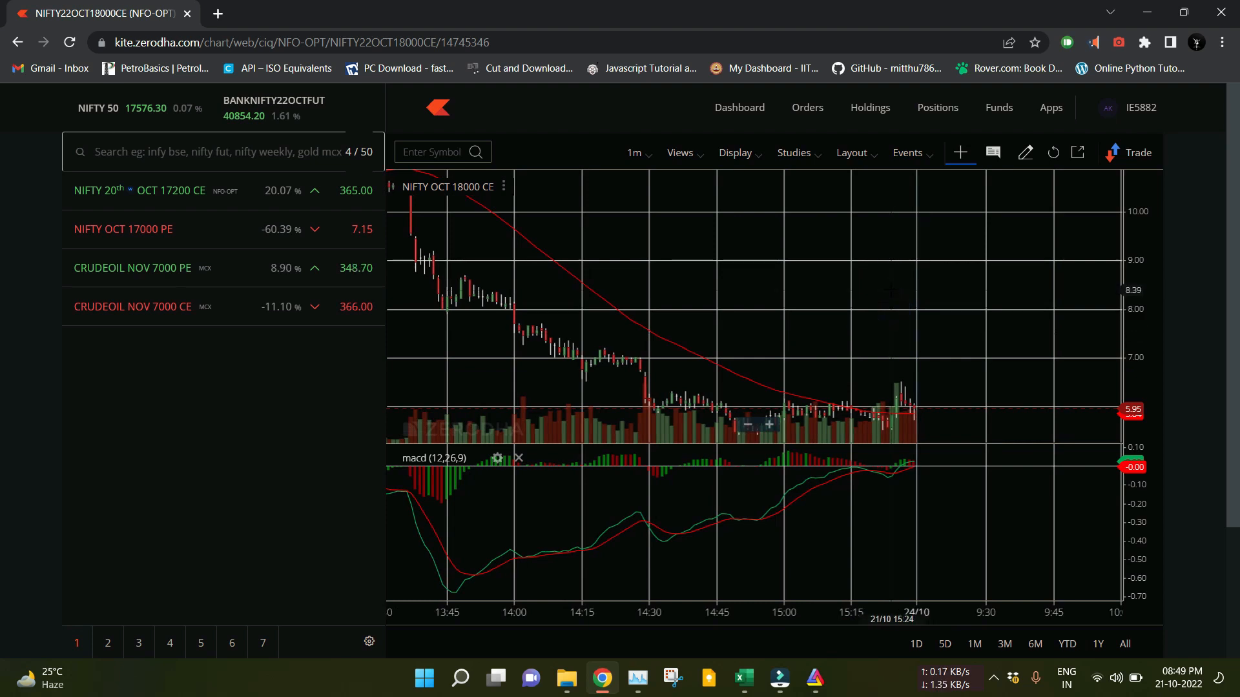
pyautogui.moveTo(906, 307); pyautogui.dragTo(941, 313)
pyautogui.moveTo(825, 306); pyautogui.dragTo(903, 309)
pyautogui.moveTo(742, 293); pyautogui.dragTo(870, 275)
pyautogui.moveTo(938, 257); pyautogui.dragTo(874, 291)
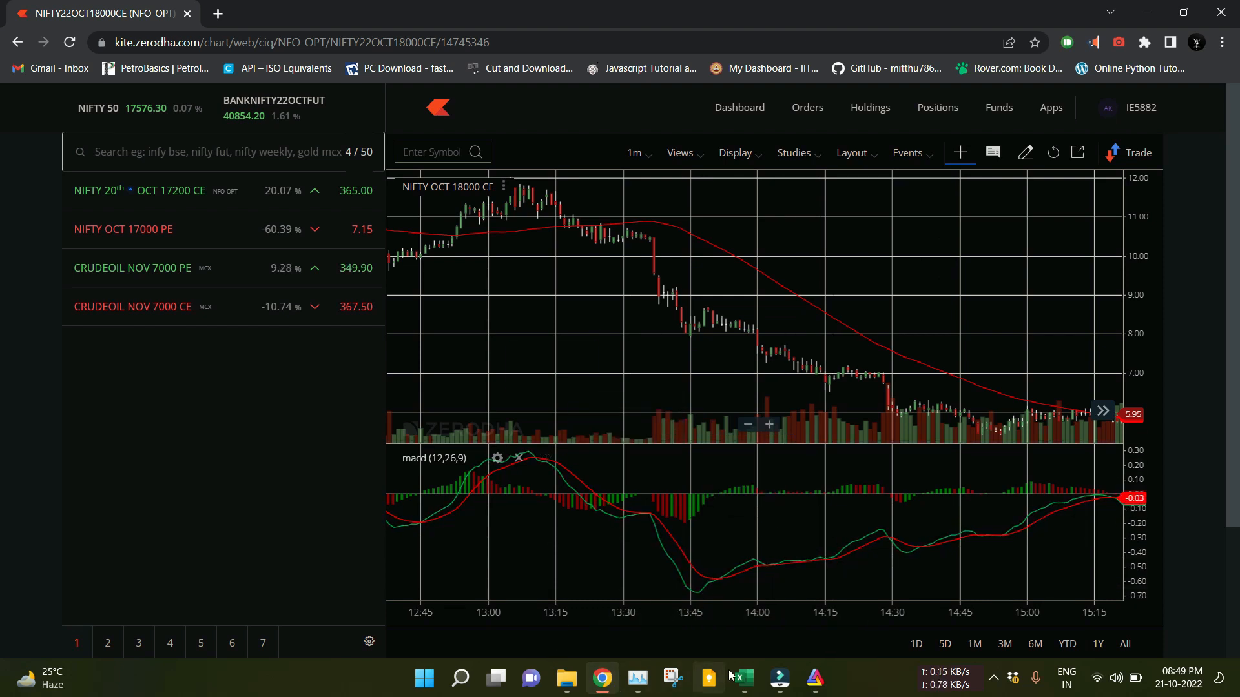
# Switch back to Excel, close the NIFTY22OCT18000CE CSV file and run the CSV Cleaner from the fetcher workbook on it.
pyautogui.moveTo(742, 677)
pyautogui.click(839, 614)
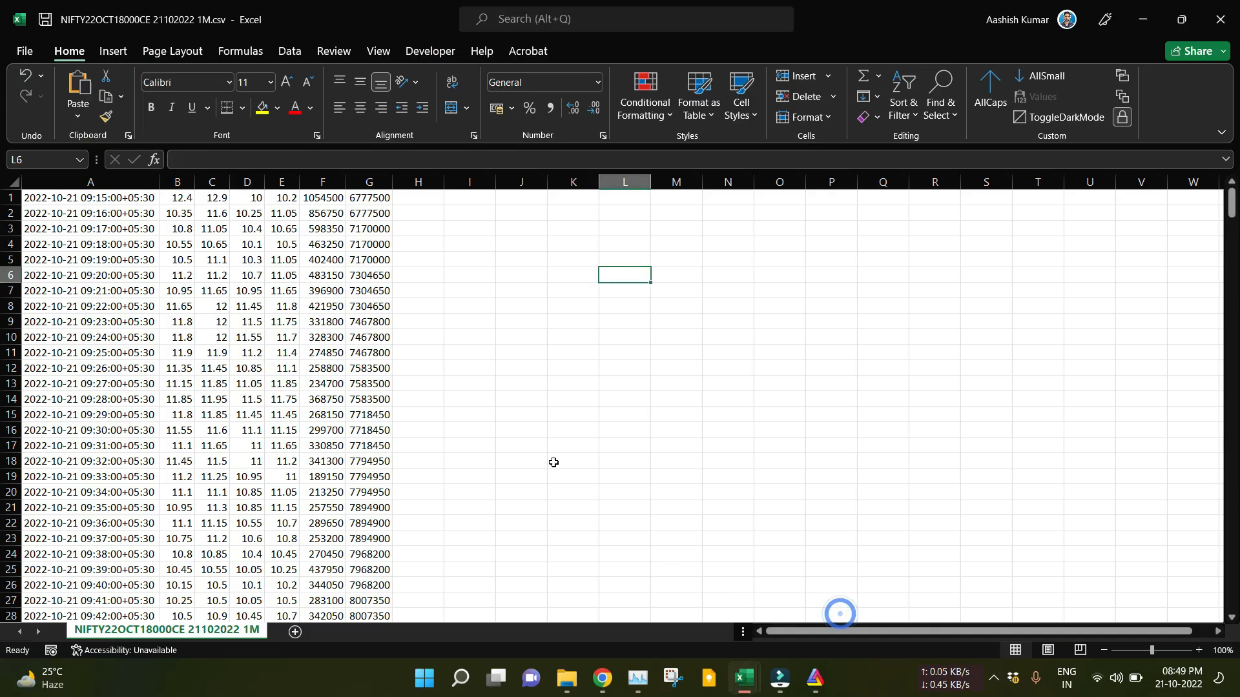
pyautogui.click(1226, 11)
pyautogui.click(623, 358)
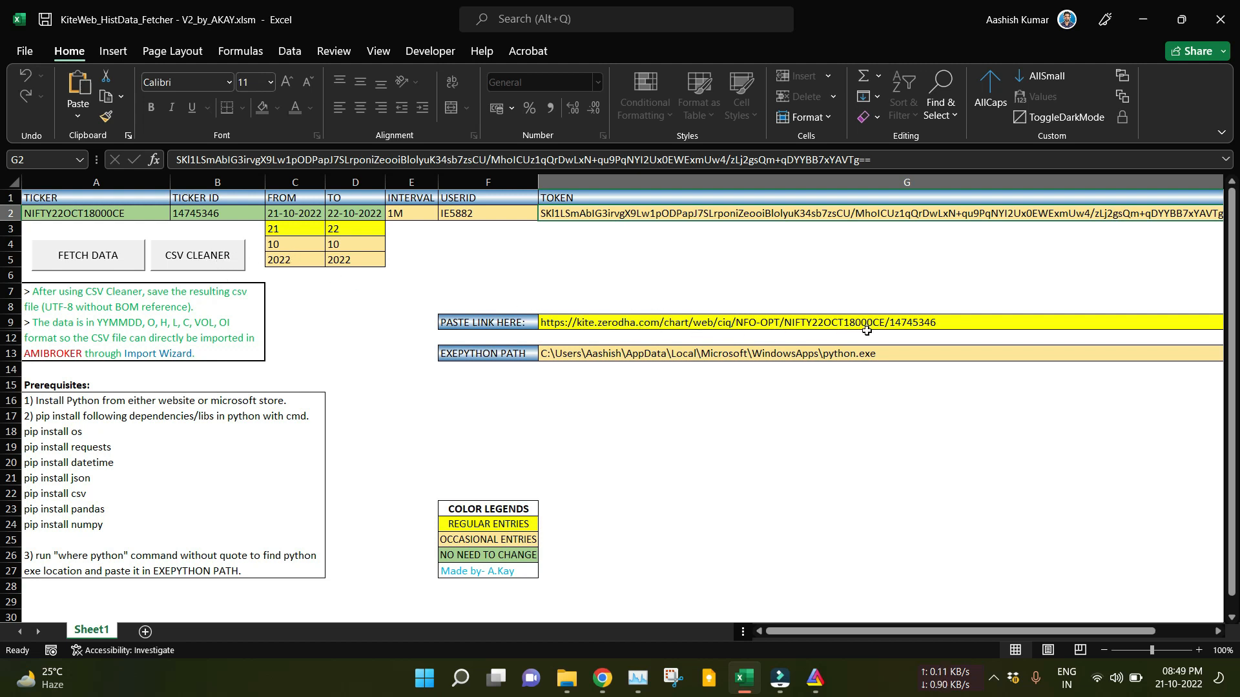
pyautogui.click(208, 253)
pyautogui.click(396, 306)
# Give columns A to H of the cleaned CSV a uniform width and examine its separate date, time and open price columns.
pyautogui.moveTo(330, 181); pyautogui.dragTo(71, 175)
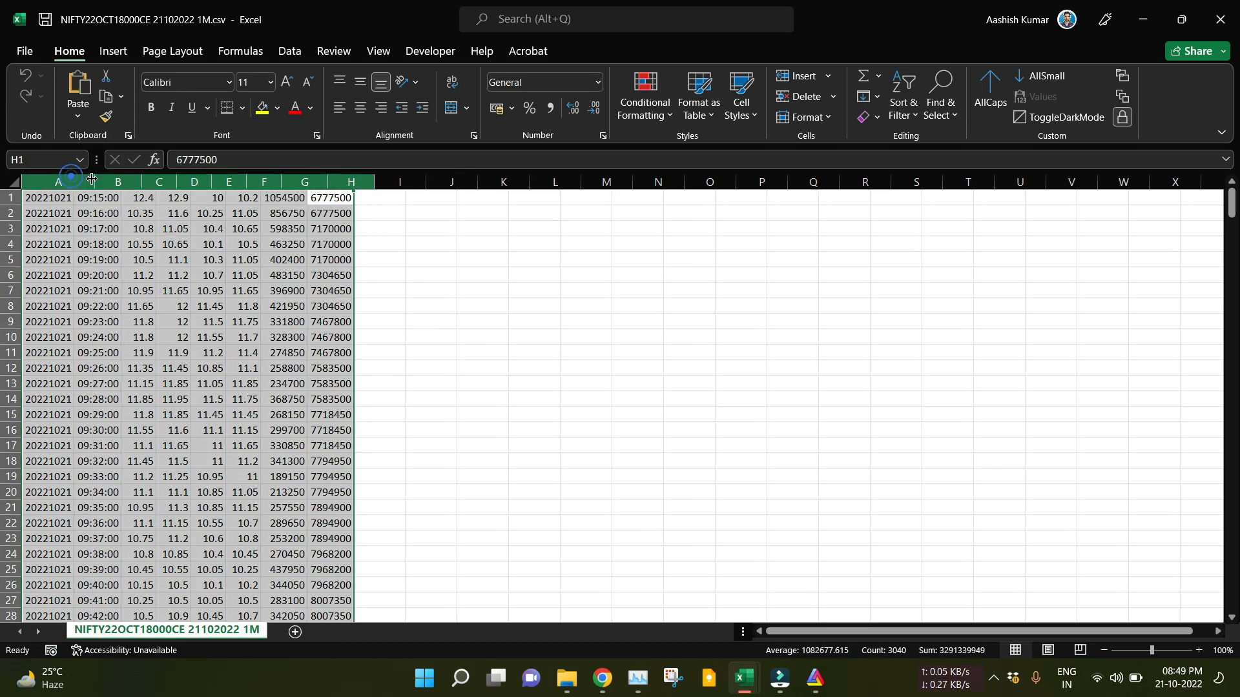
pyautogui.doubleClick(91, 179)
pyautogui.click(552, 281)
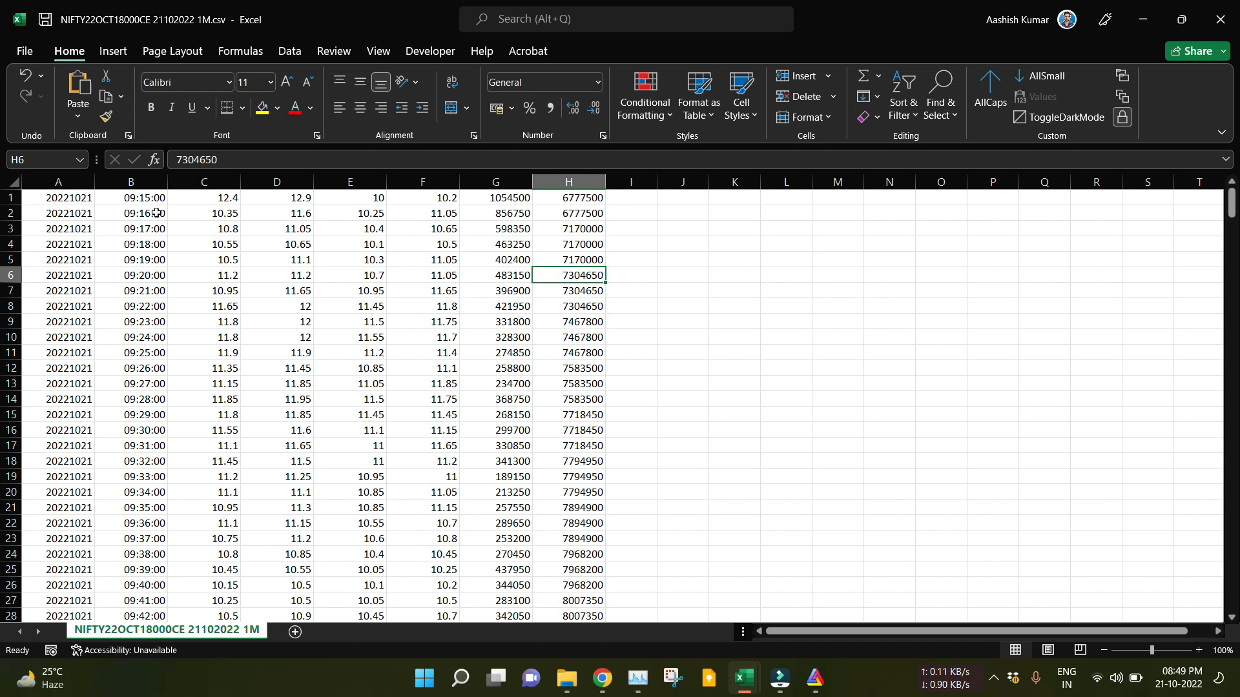
pyautogui.click(78, 180)
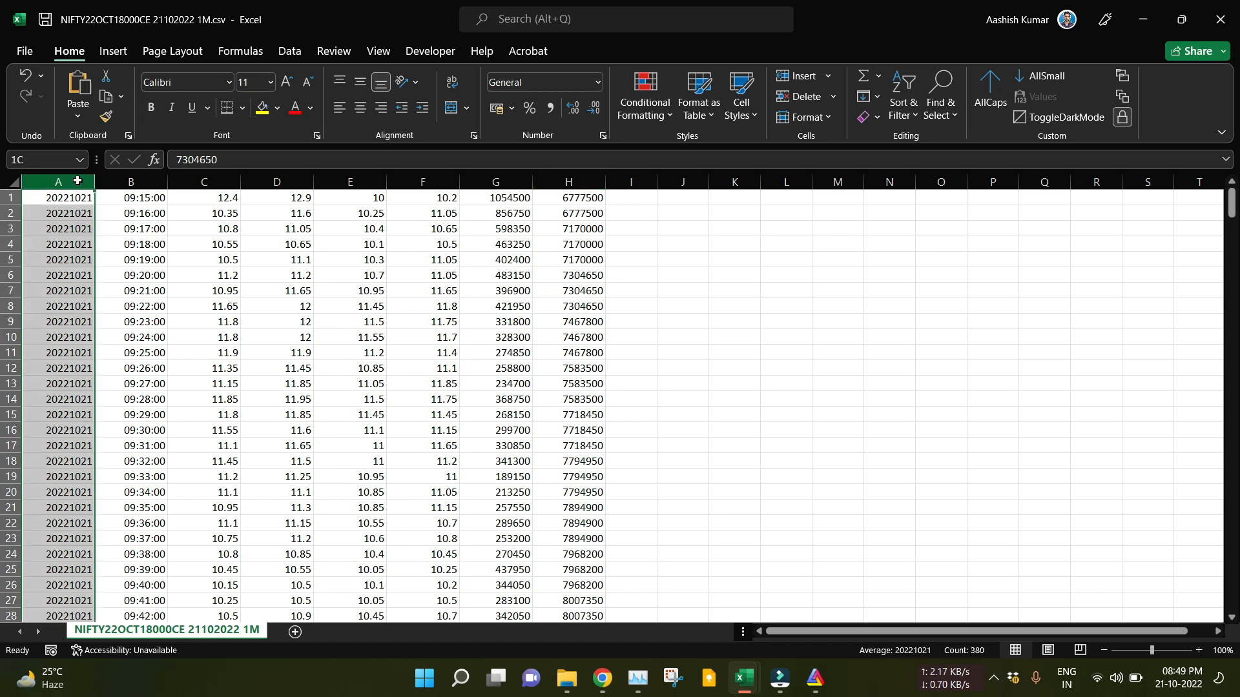
pyautogui.click(115, 183)
pyautogui.click(202, 181)
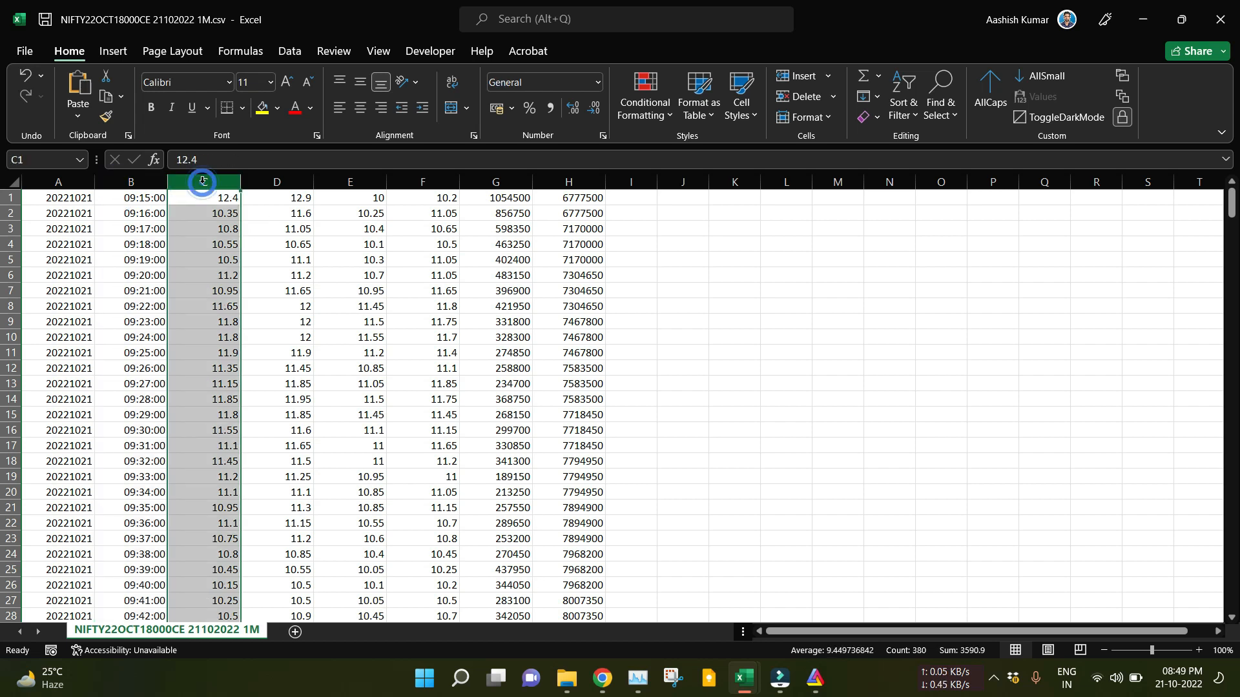
pyautogui.click(68, 184)
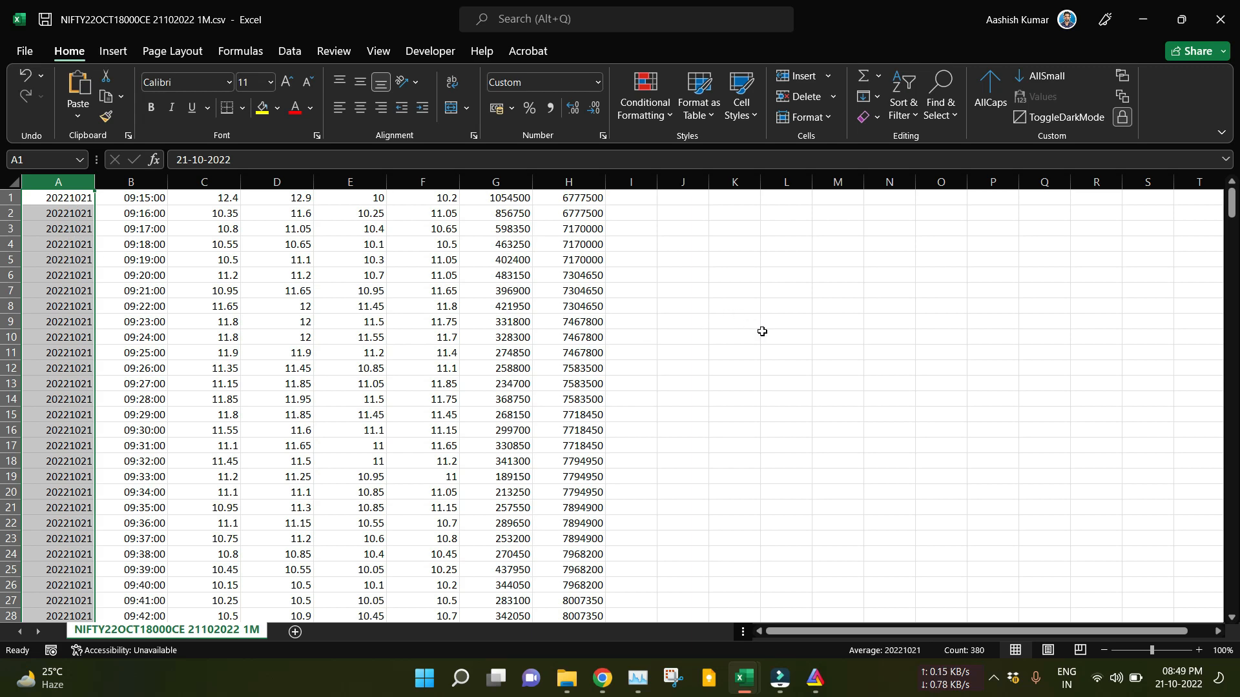
# Close the cleaned CSV file in Excel and switch to AmiBroker.
pyautogui.click(1231, 8)
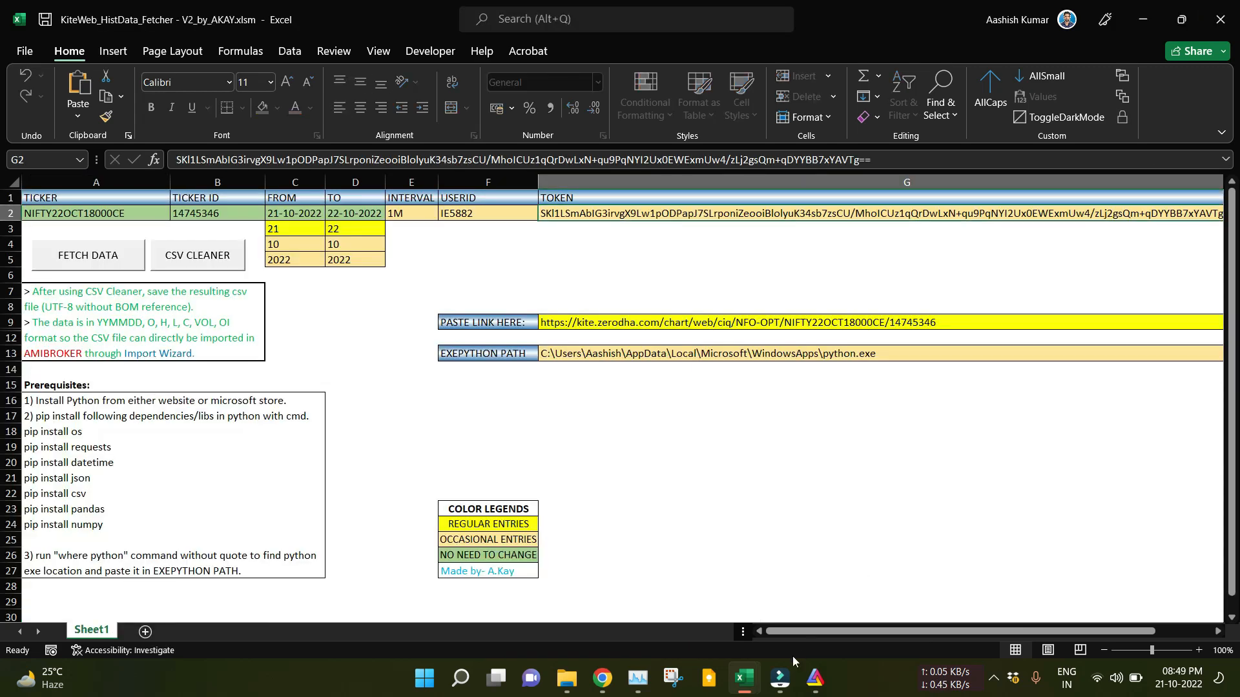
pyautogui.moveTo(815, 688)
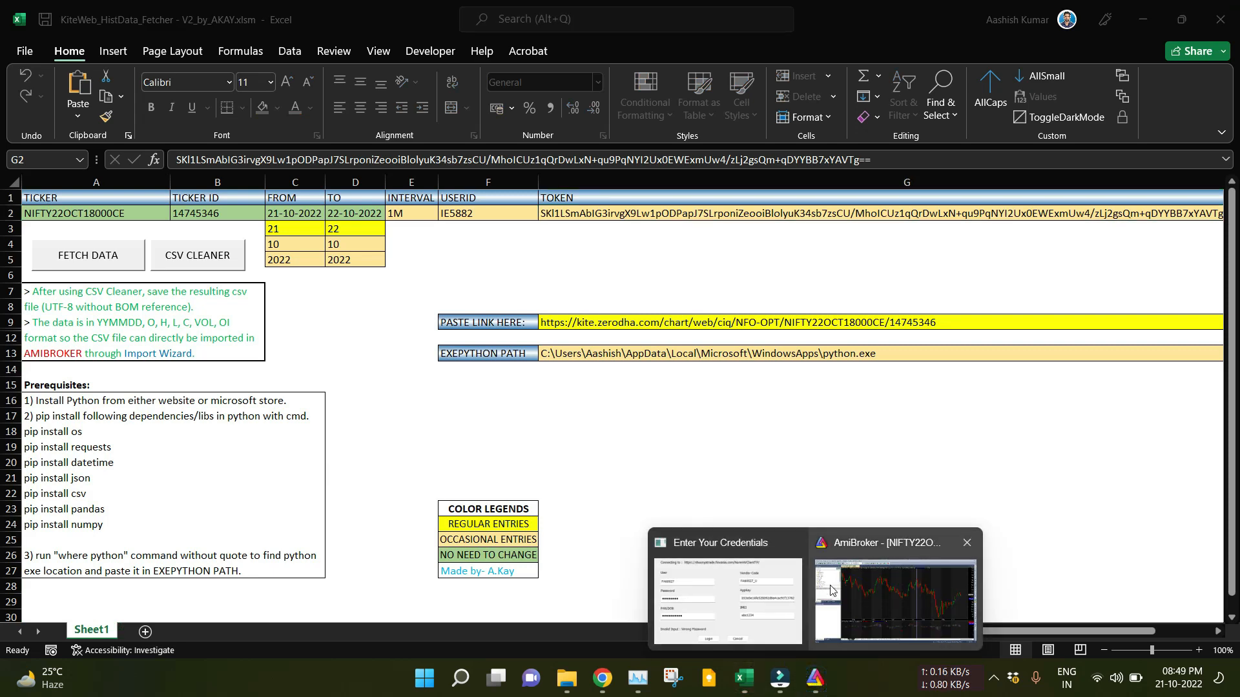
pyautogui.click(734, 599)
pyautogui.click(644, 435)
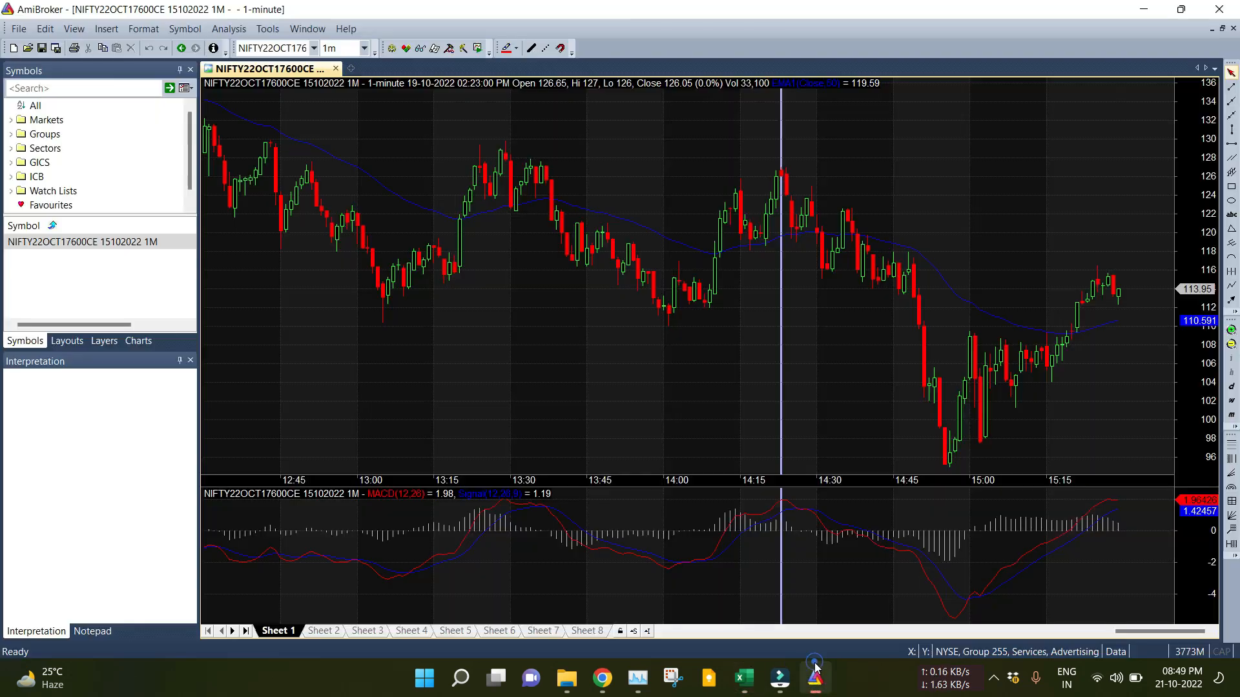
# Delete the NIFTY22OCT17600CE 15102022 1M symbol from the AmiBroker database.
pyautogui.rightClick(88, 253)
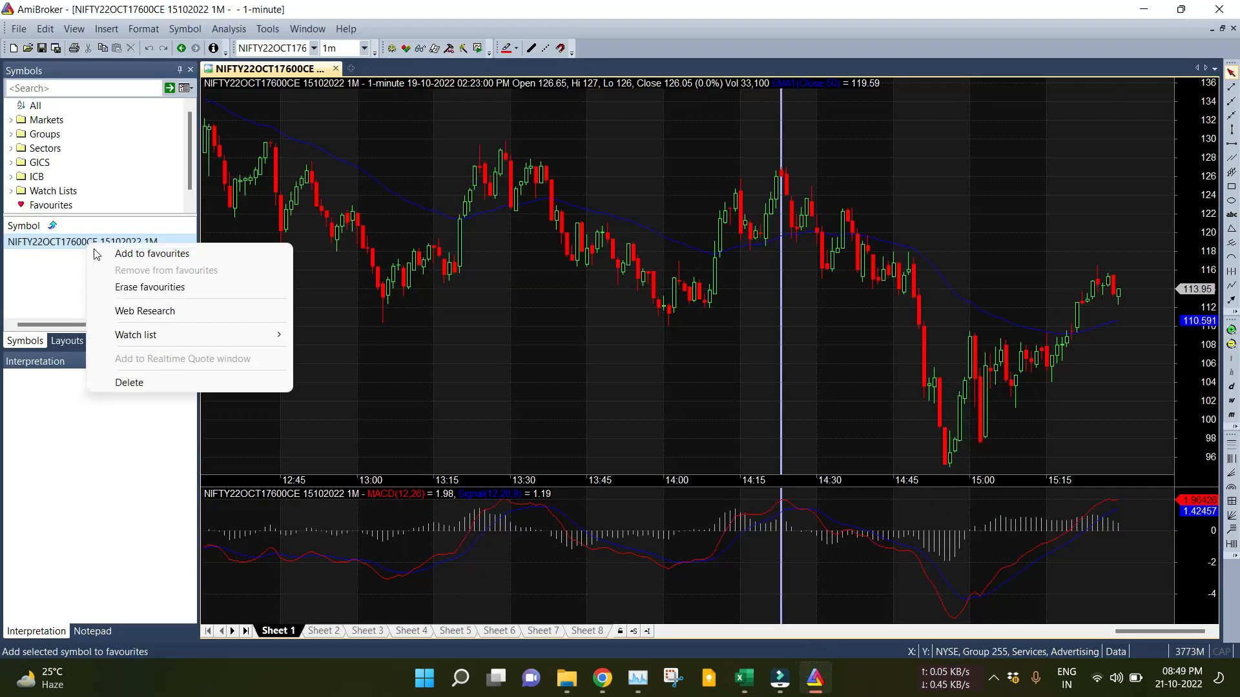
pyautogui.click(127, 381)
pyautogui.click(628, 341)
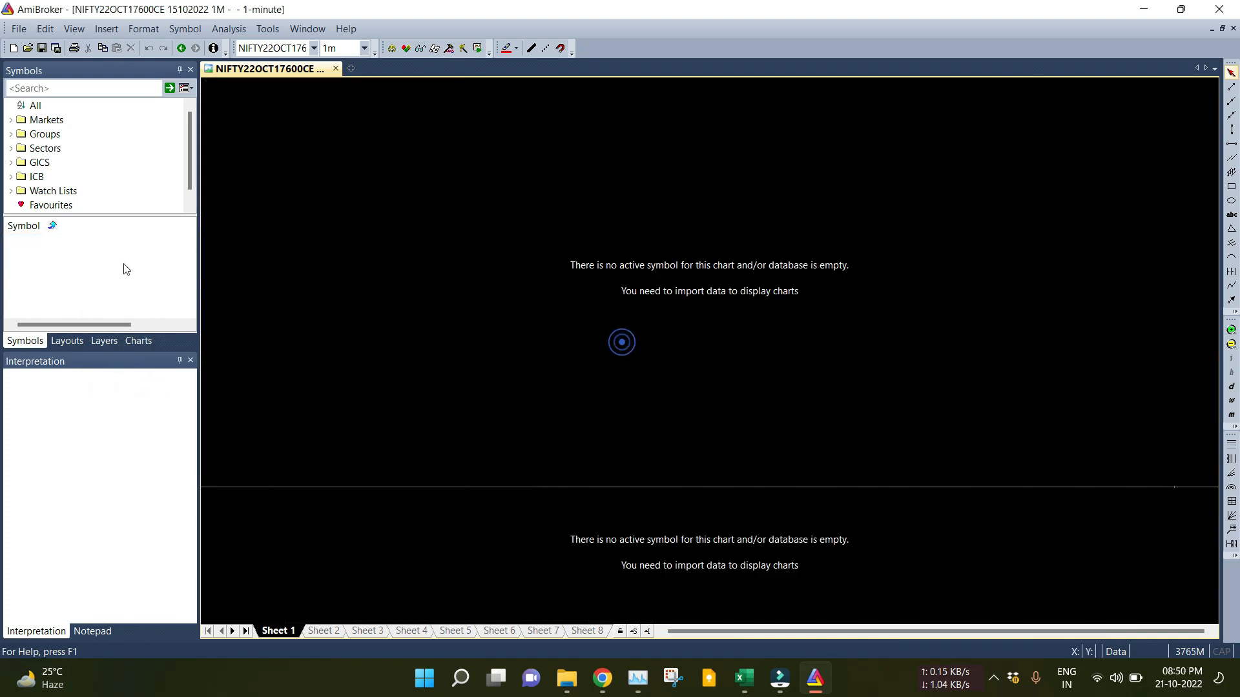
# Start the ASCII Import Wizard and pick NIFTY22OCT18000CE 21102022 1M.csv from the FINAL KITEWEB FETCHER folder as the file to import.
pyautogui.click(18, 29)
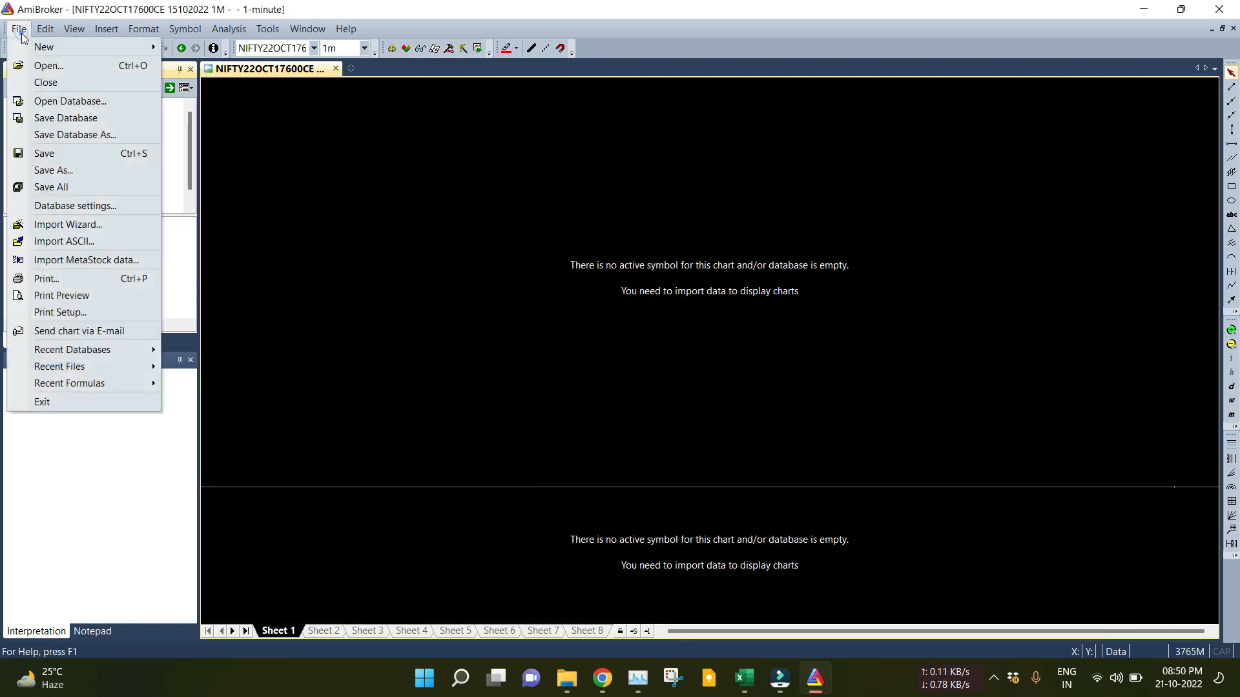
pyautogui.click(87, 227)
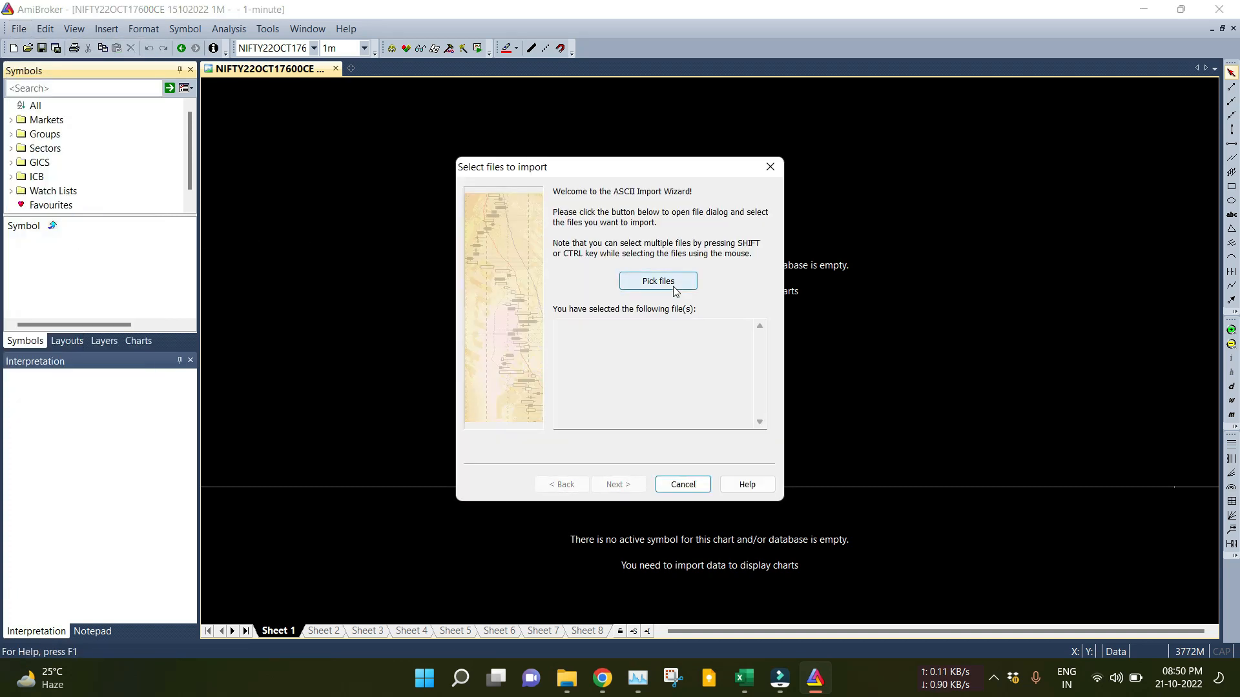
pyautogui.click(673, 288)
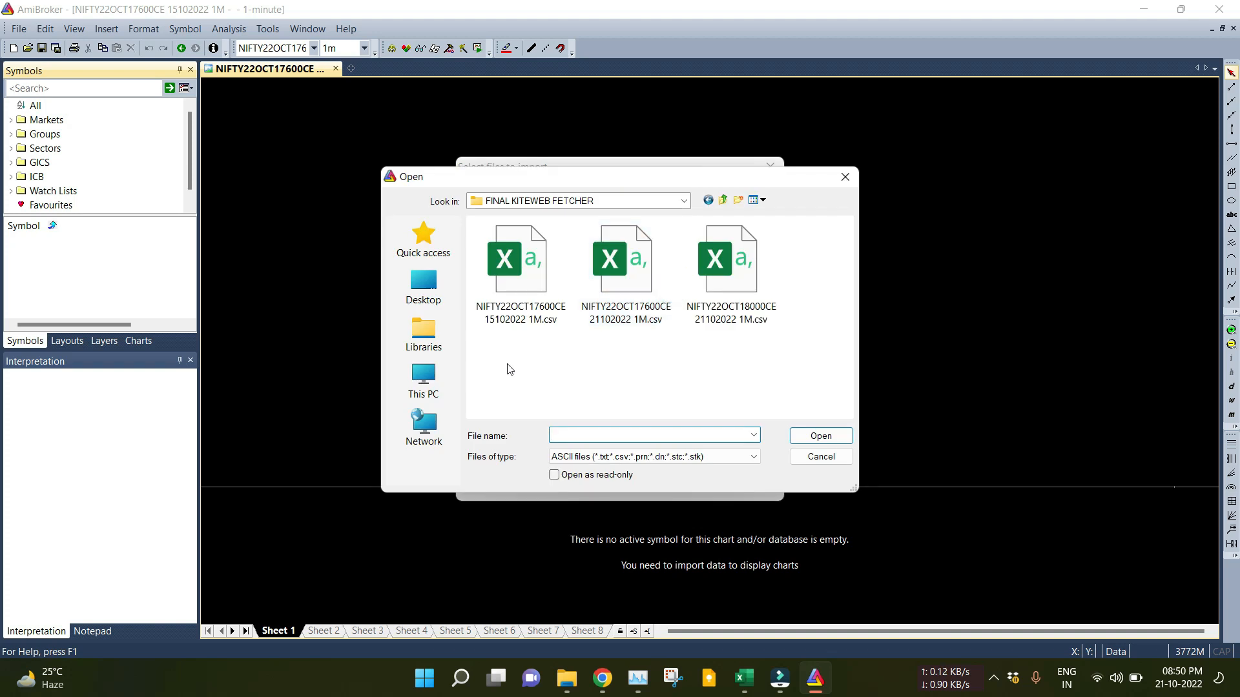
pyautogui.click(729, 277)
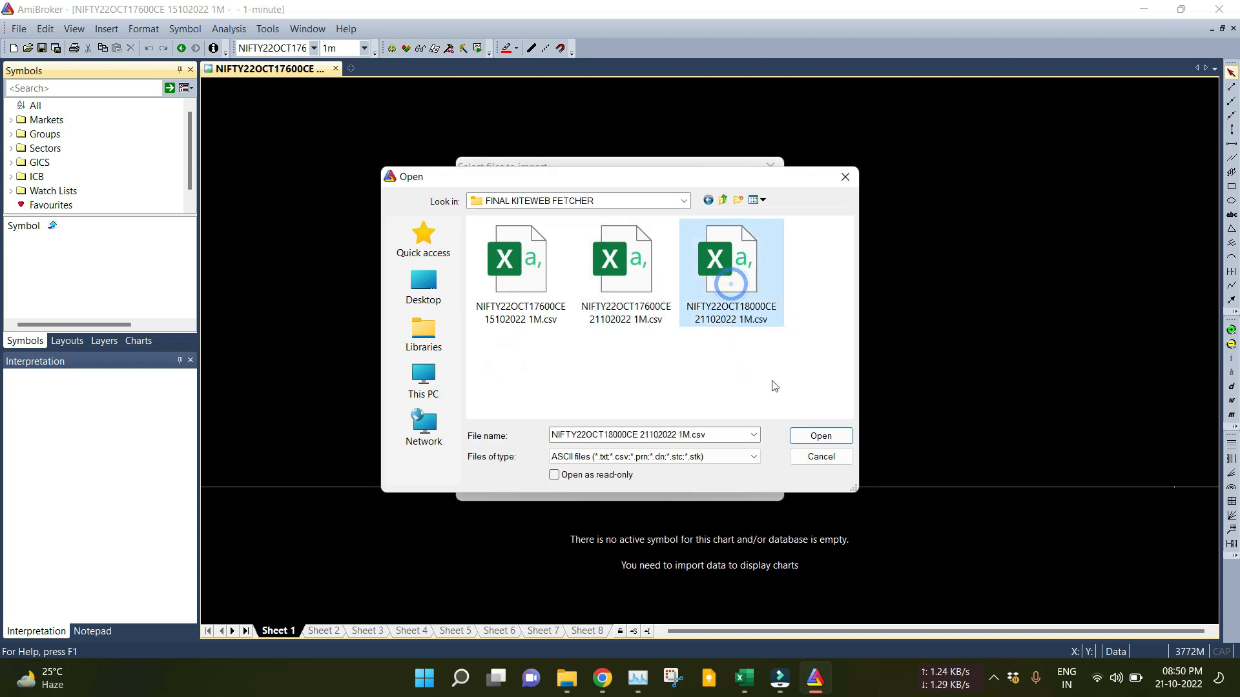
pyautogui.click(805, 438)
pyautogui.click(629, 484)
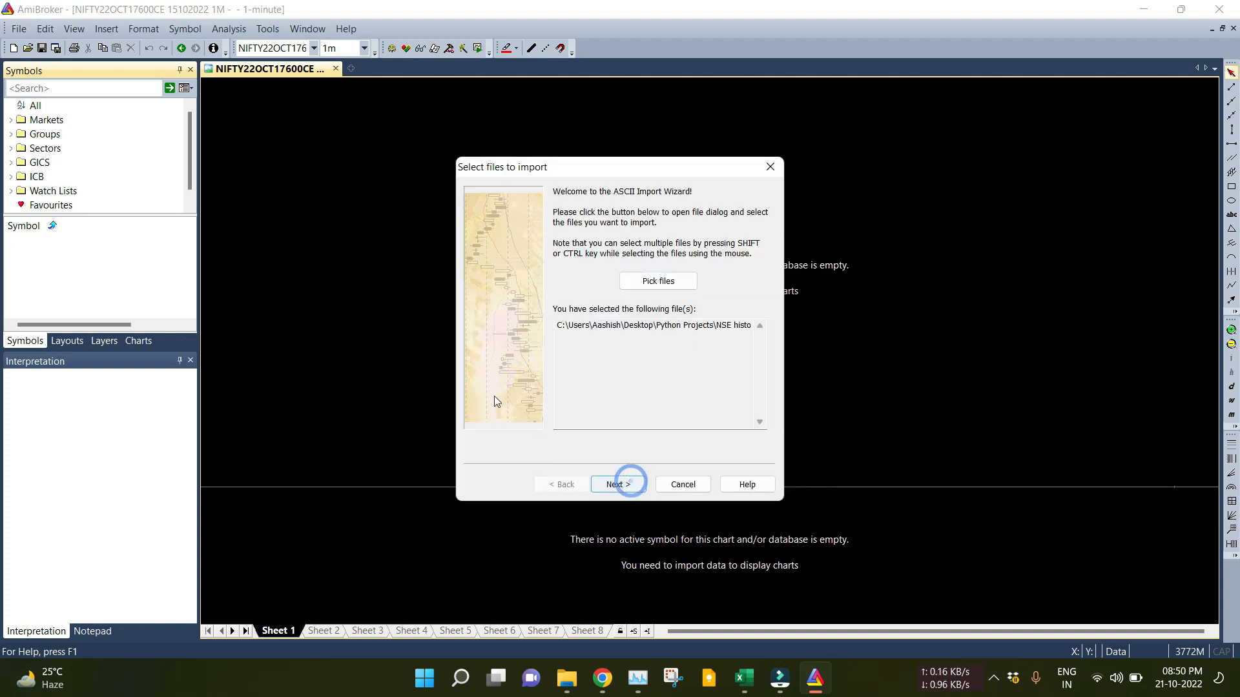
# Check the data file sample and define Column 1 as YMD and Column 2 as Time.
pyautogui.click(714, 426)
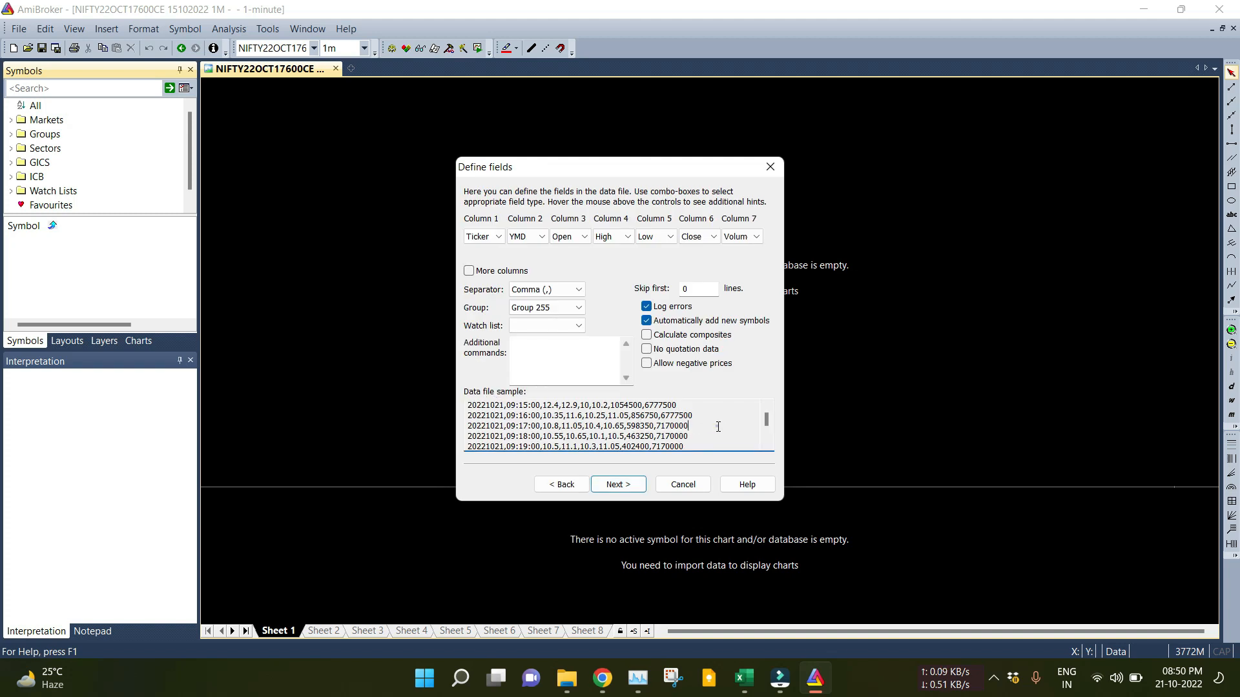
pyautogui.moveTo(465, 405); pyautogui.dragTo(648, 364)
pyautogui.click(489, 257)
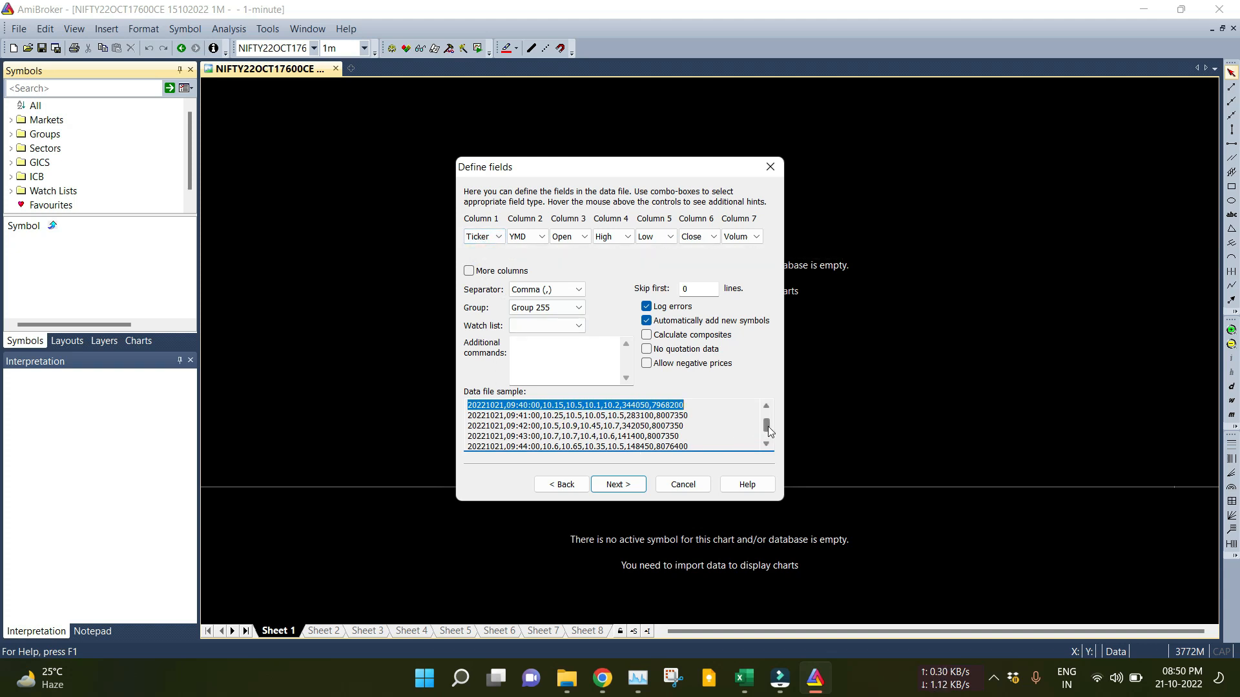
pyautogui.moveTo(768, 428); pyautogui.dragTo(767, 412)
pyautogui.click(489, 408)
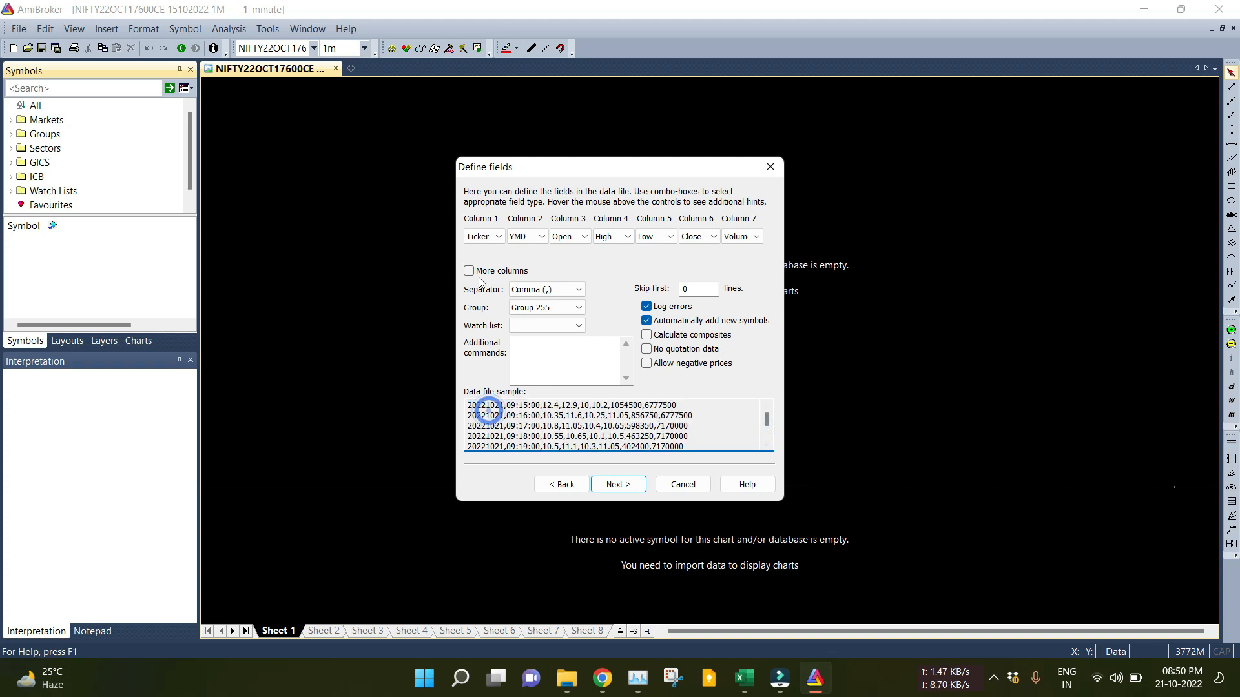
pyautogui.click(491, 238)
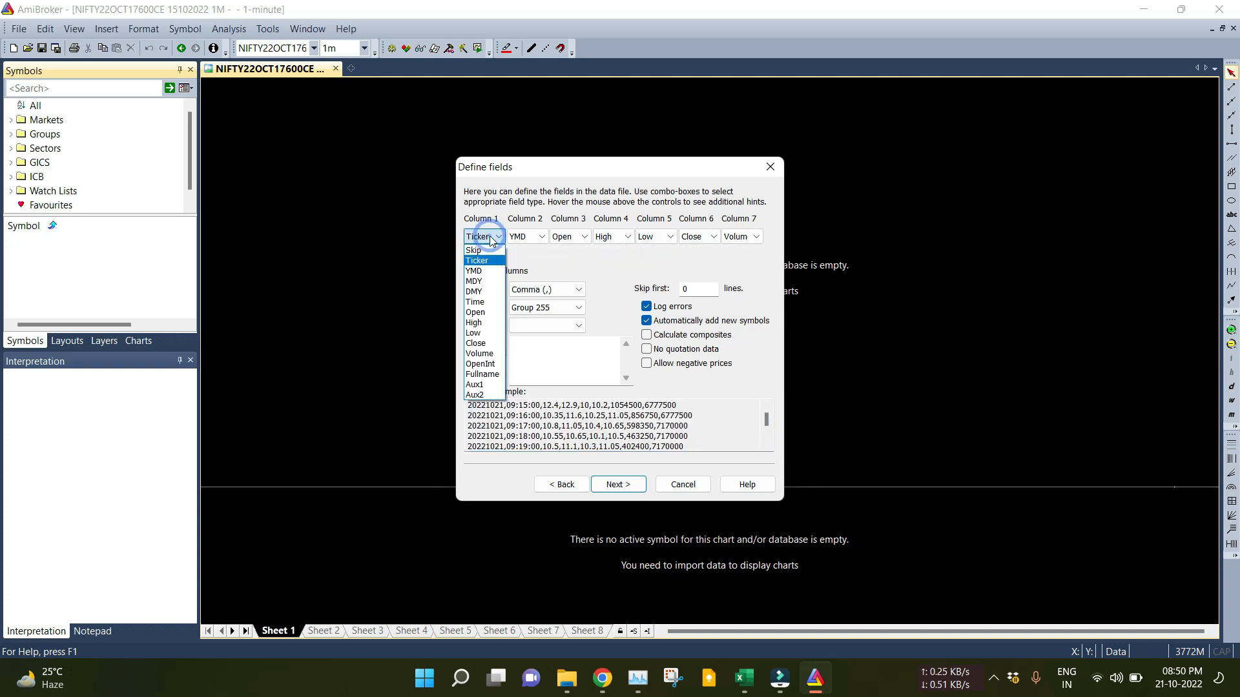
pyautogui.click(474, 270)
pyautogui.click(518, 237)
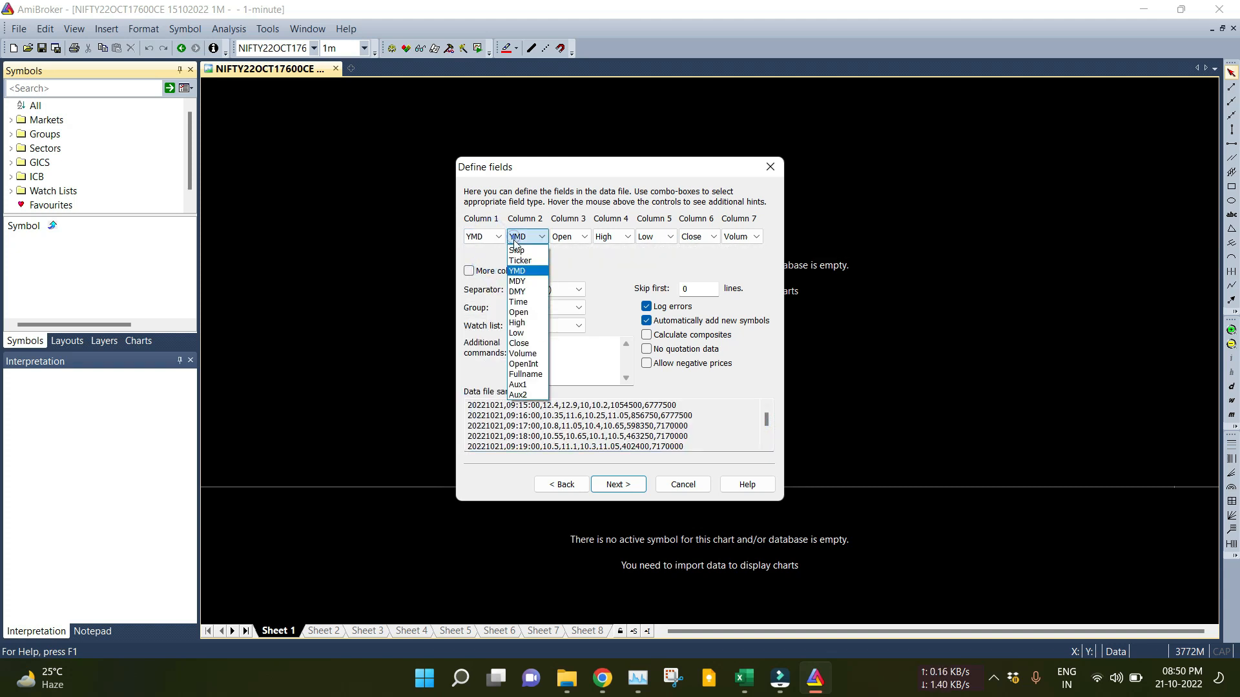
pyautogui.click(522, 301)
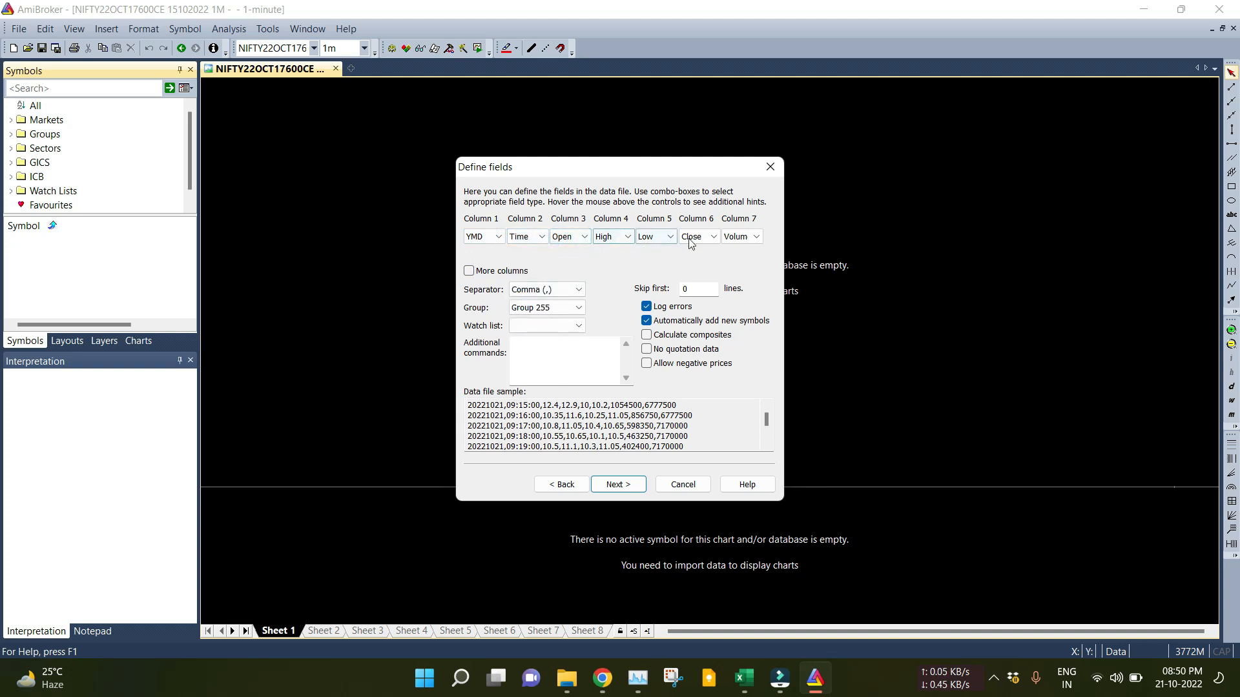
# Enable more columns for the import and define Column 8 as OpenInt.
pyautogui.click(469, 272)
pyautogui.click(688, 407)
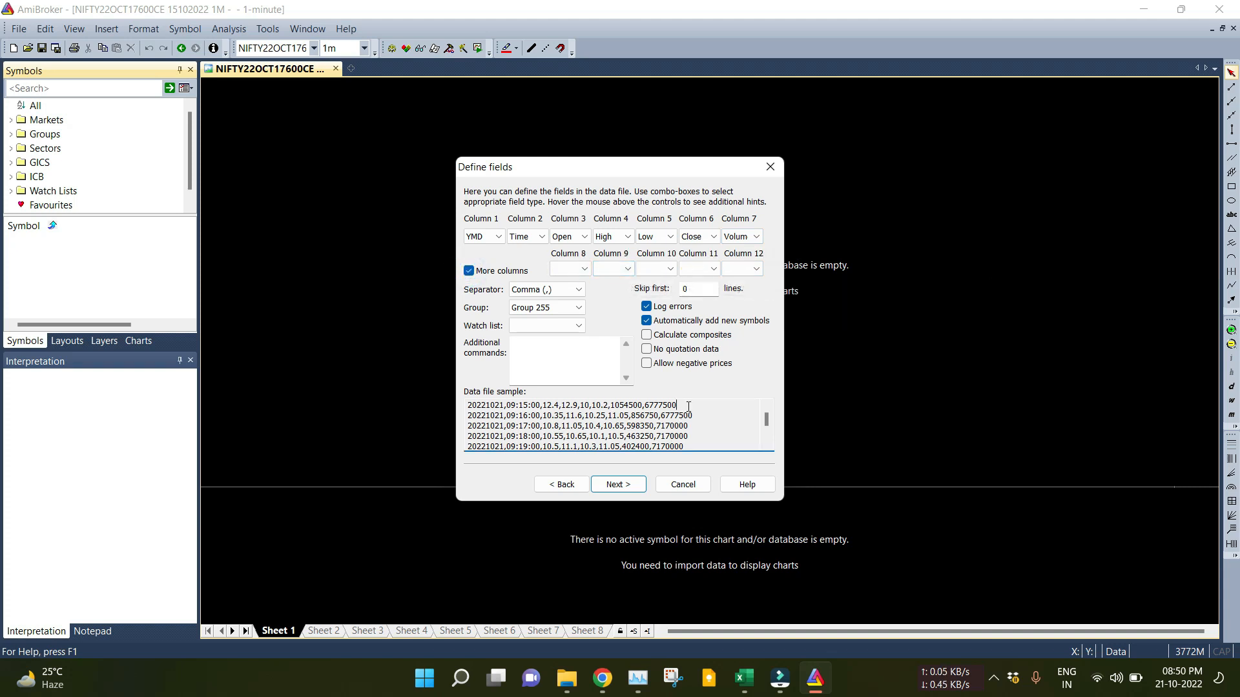
pyautogui.click(566, 269)
pyautogui.click(566, 397)
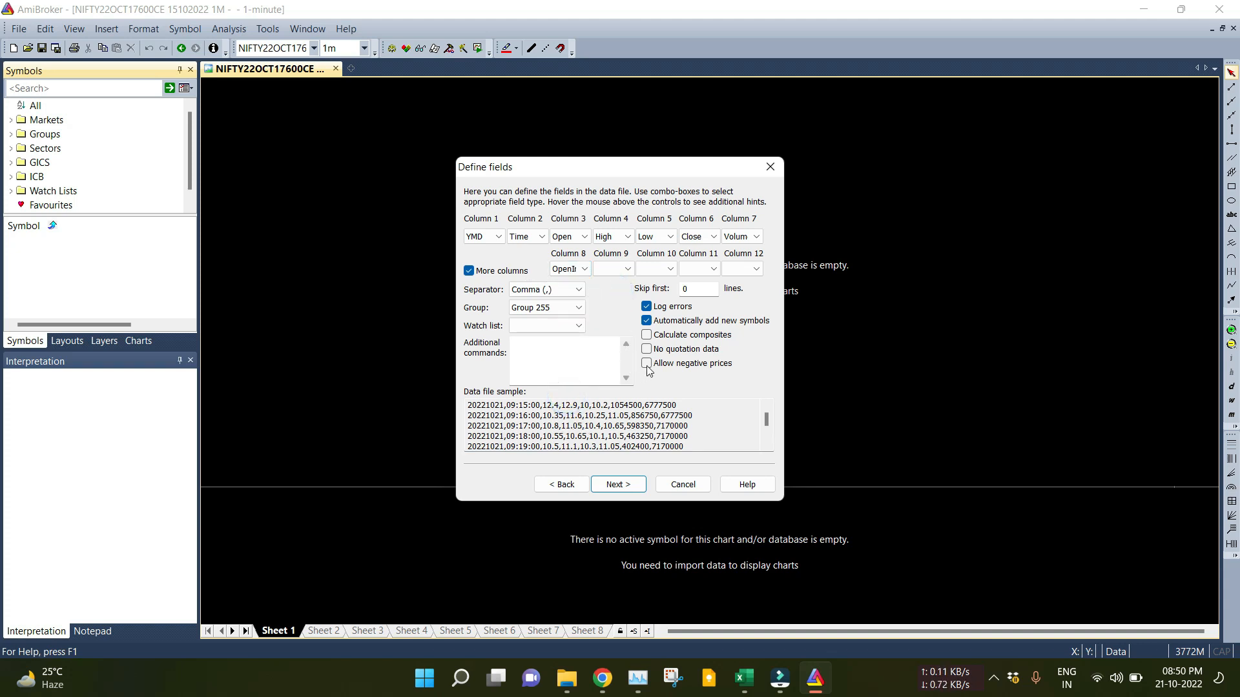
# Complete the import and show the chart of the NIFTY22OCT18000CE 21102022 1M symbol, marking a bar around 14:13.
pyautogui.click(617, 484)
pyautogui.click(621, 484)
pyautogui.click(91, 242)
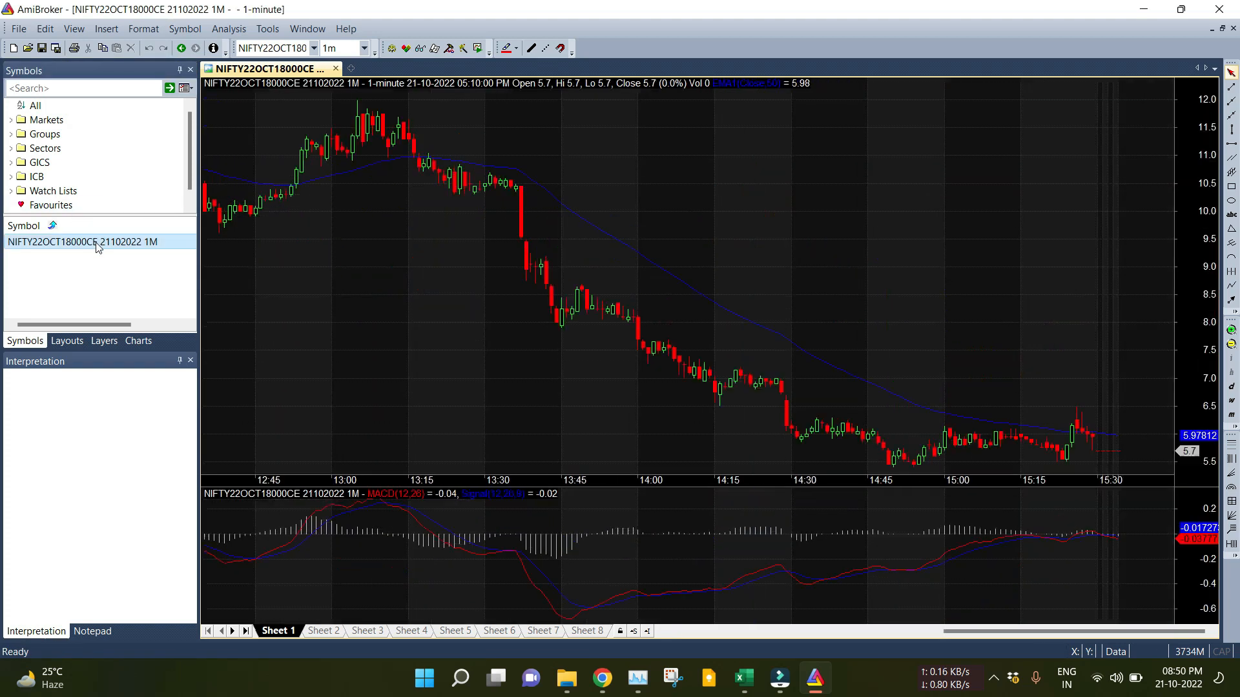
pyautogui.click(981, 262)
pyautogui.click(704, 275)
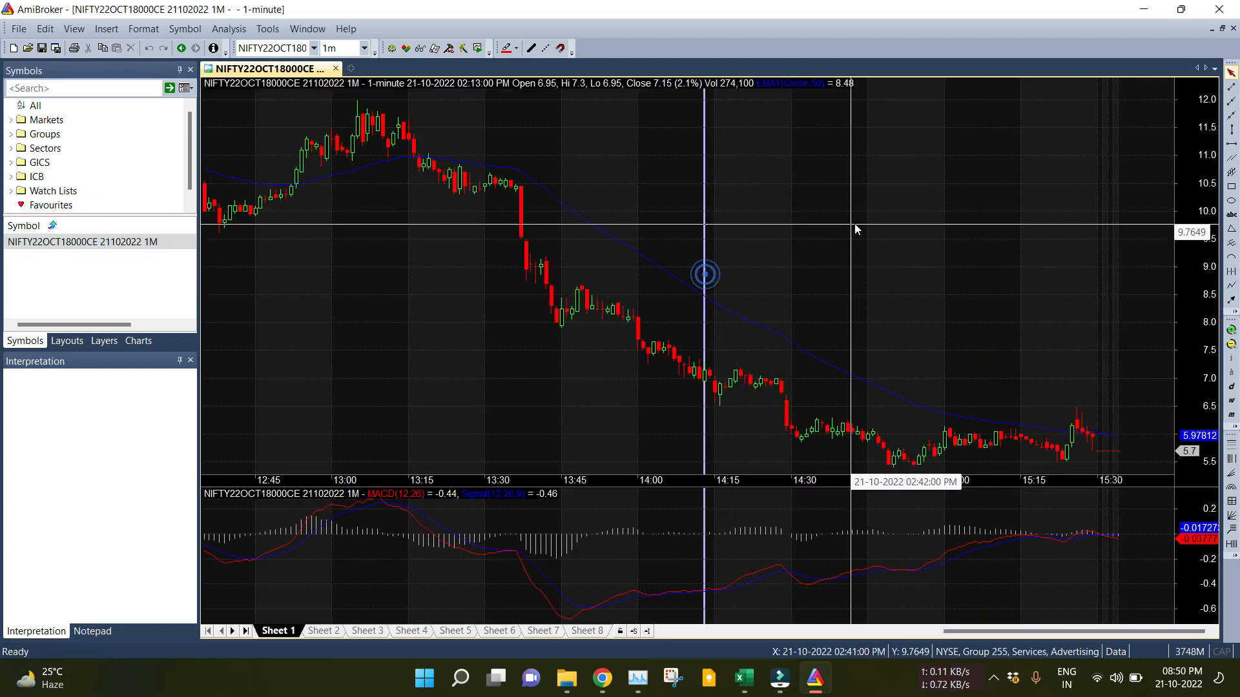